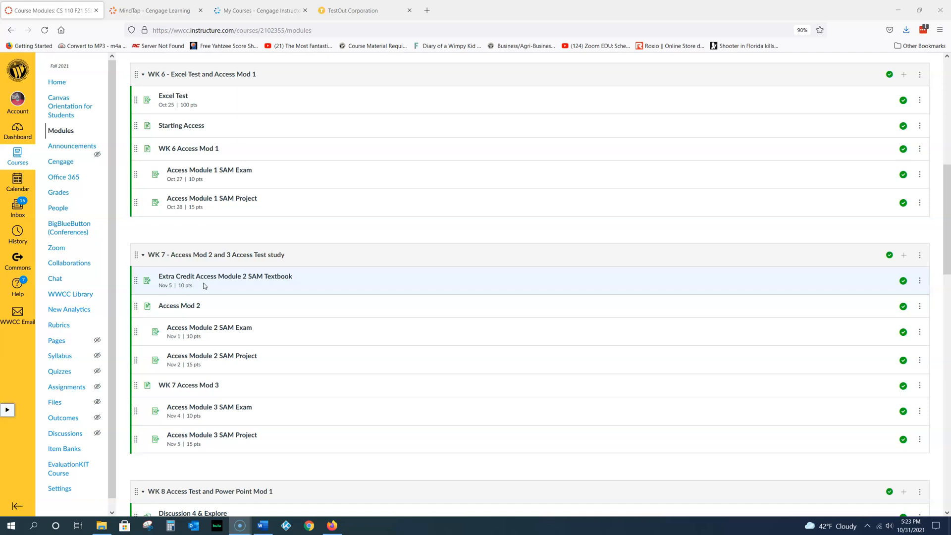
left_click(212, 285)
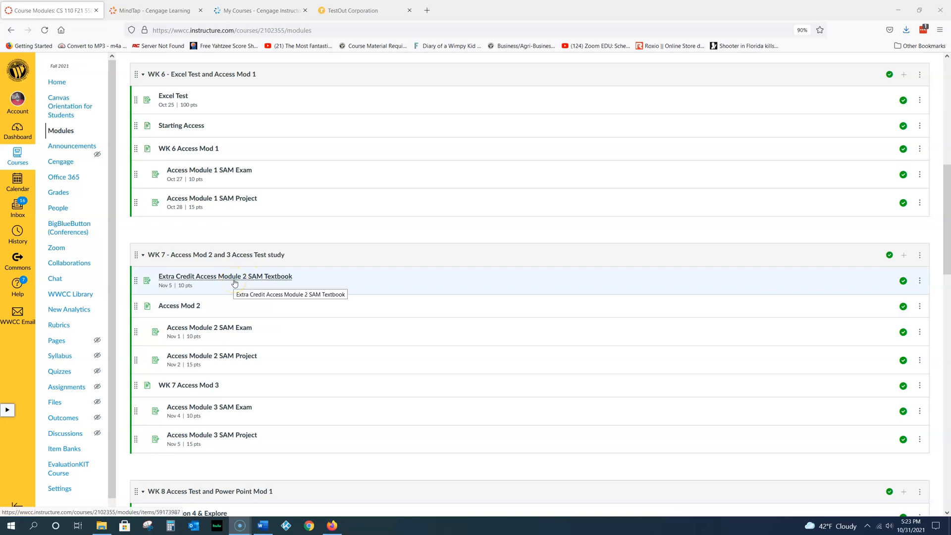
left_click(177, 283)
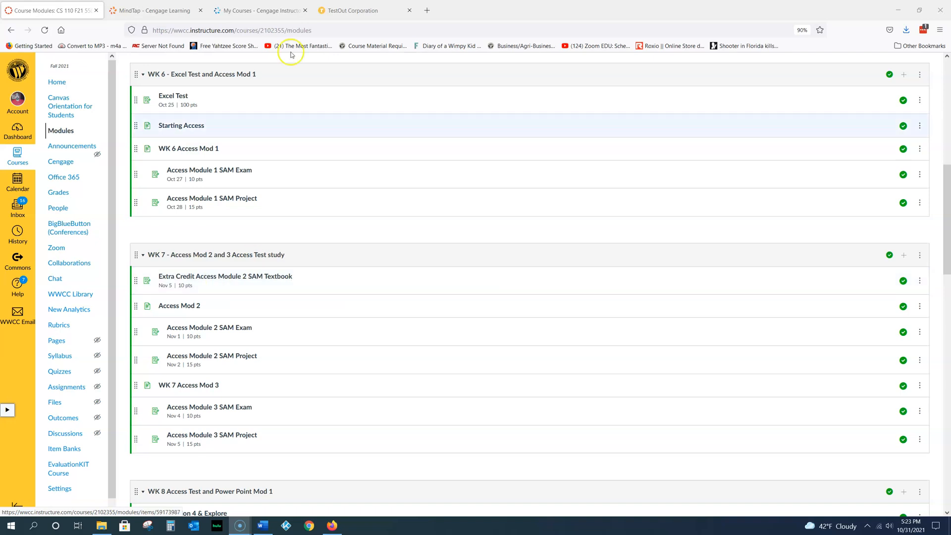
Switch to the MindTap course, view the Access Module 2 SAM Textbook Project overview, and close it
left_click(253, 10)
left_click(304, 236)
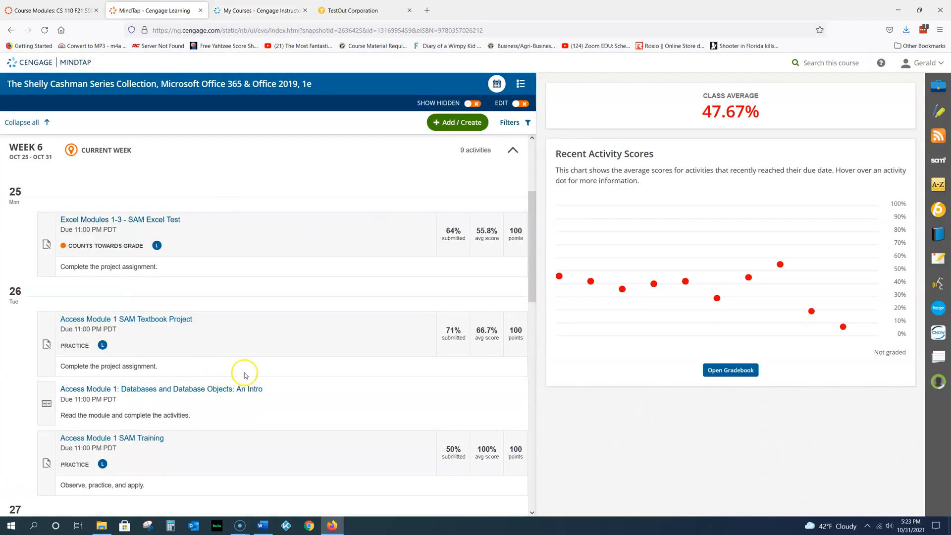
scroll(304, 351, "down", 5)
scroll(306, 356, "down", 3)
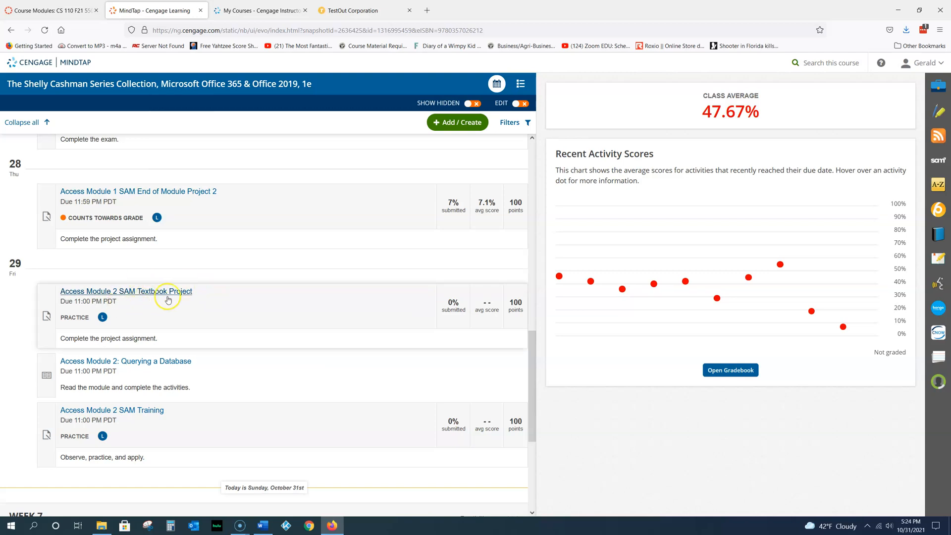
left_click(154, 293)
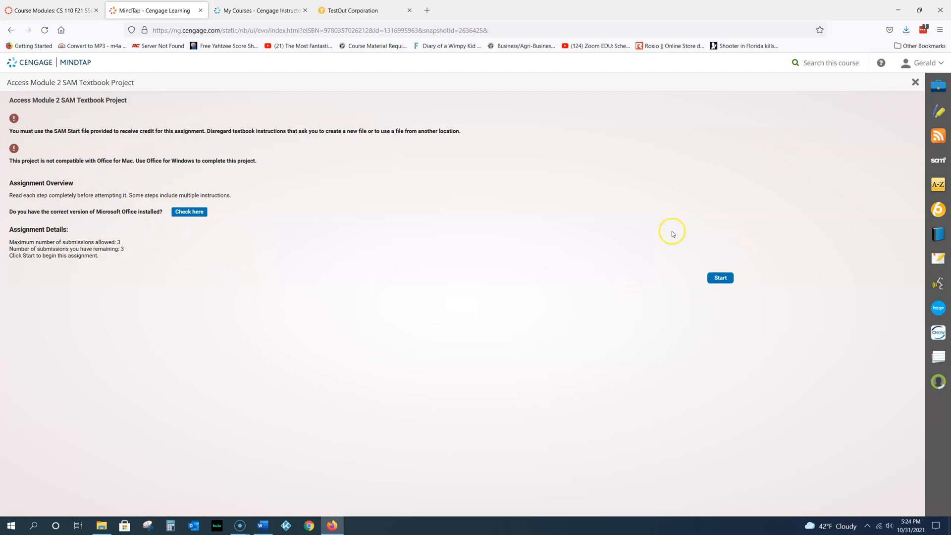
left_click(915, 82)
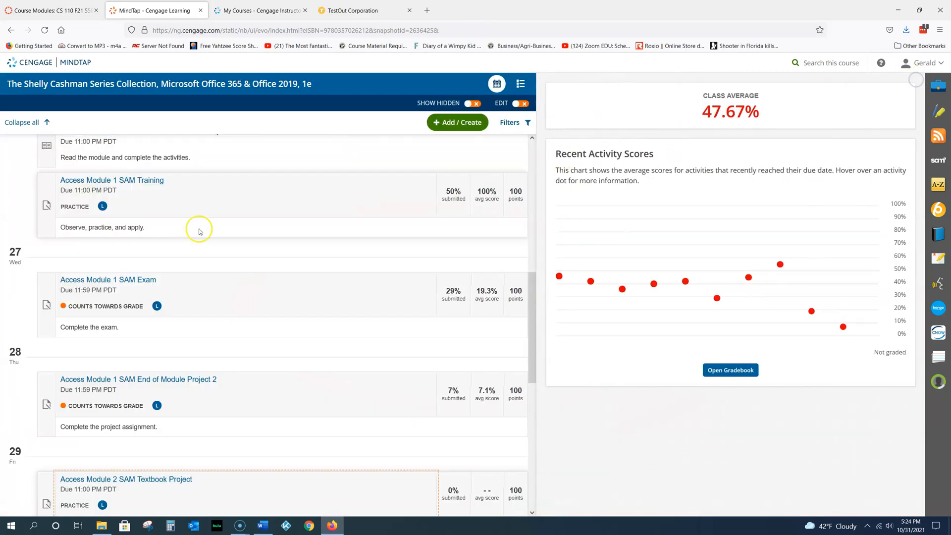
Expand Week 7 in the course activities and open Access Module 2 SAM End of Module Project 2
scroll(227, 304, "down", 2)
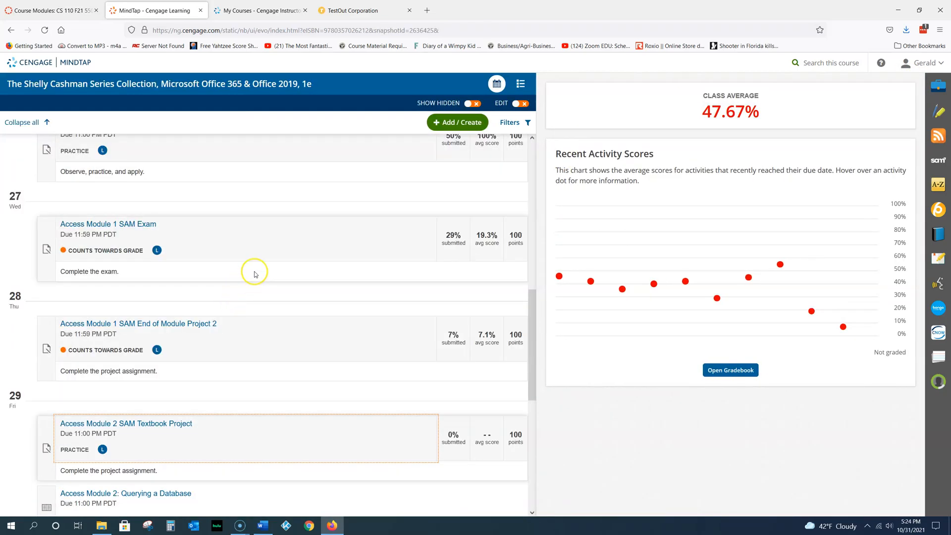
left_click(298, 230)
scroll(325, 247, "down", 5)
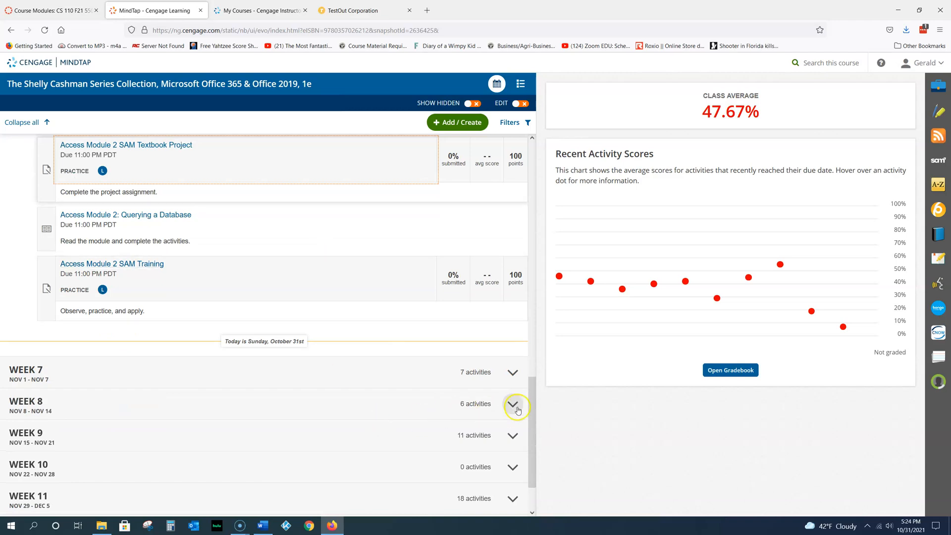
left_click(513, 372)
scroll(228, 325, "down", 5)
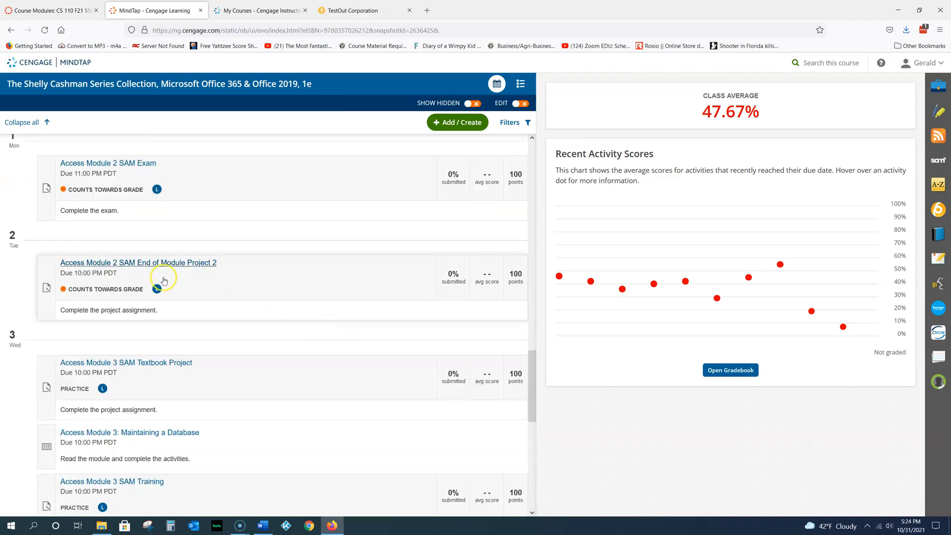
left_click(167, 263)
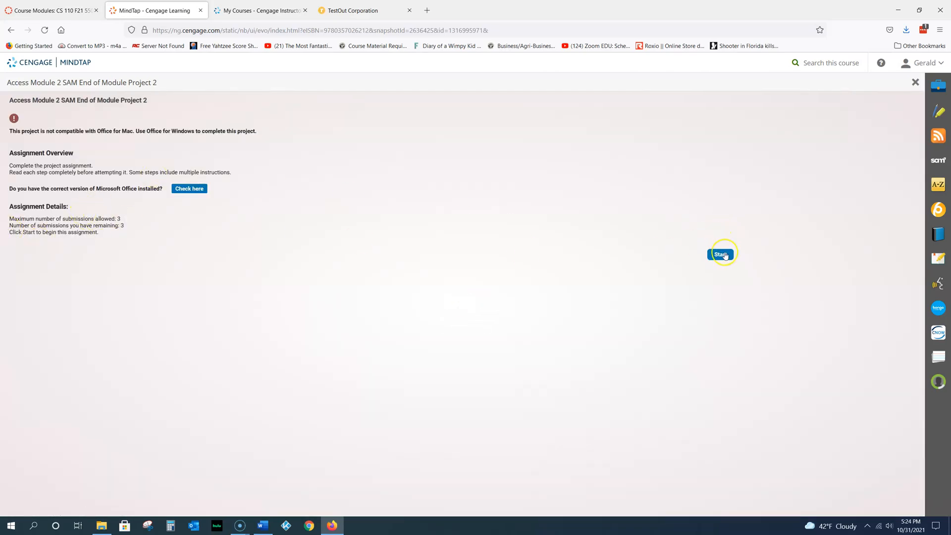
Start the project assignment and download its SC_AC19_EOM2-2 Access start file
left_click(720, 254)
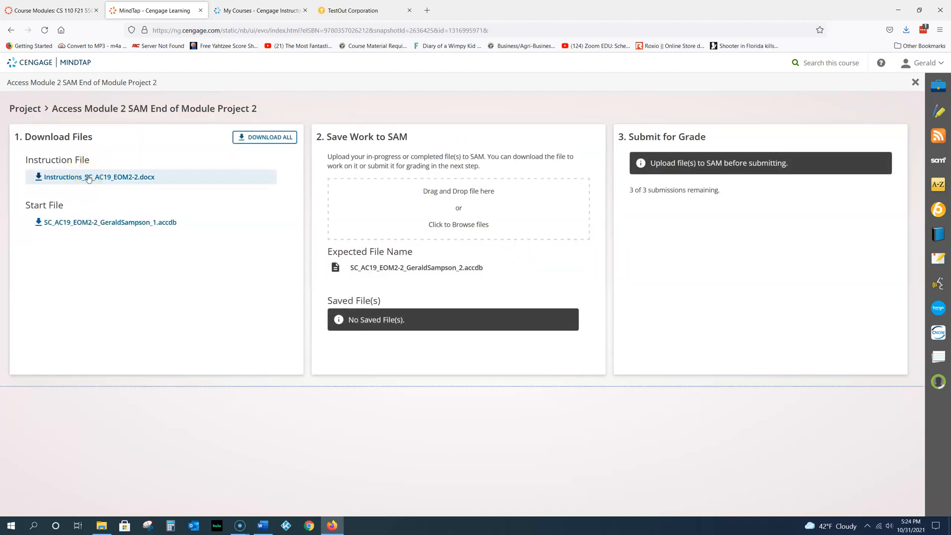
left_click(100, 224)
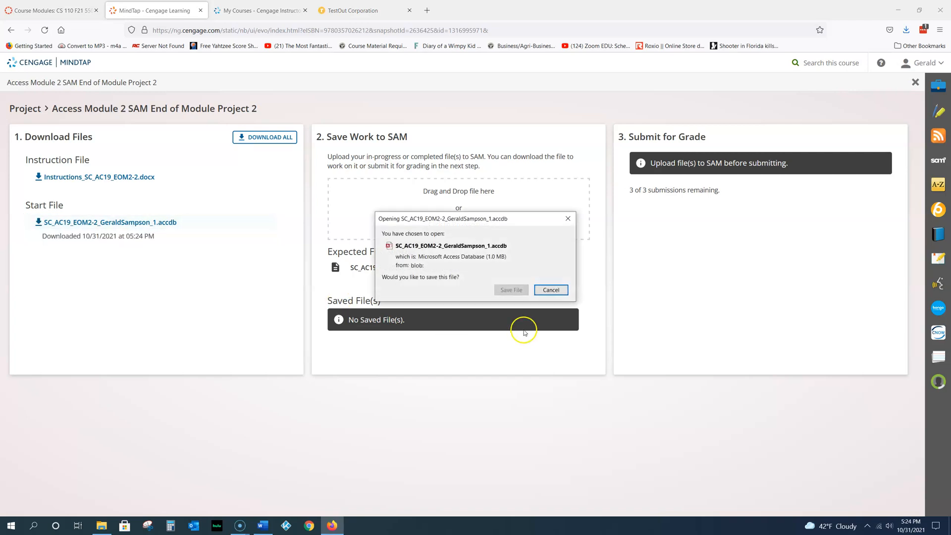
left_click(508, 290)
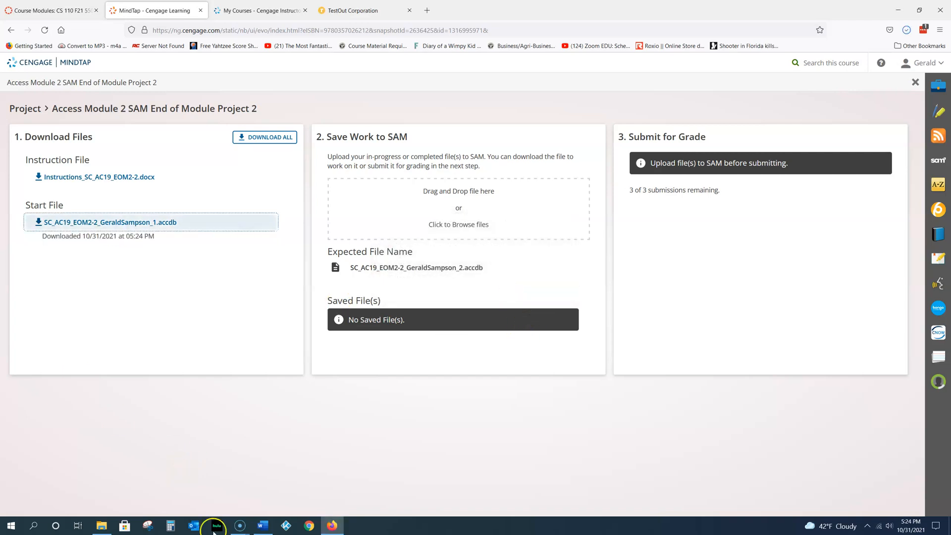
Move the downloaded start database from Downloads into the Access Chapter 2 folder under the Fall2021 CS110 documents
left_click(102, 526)
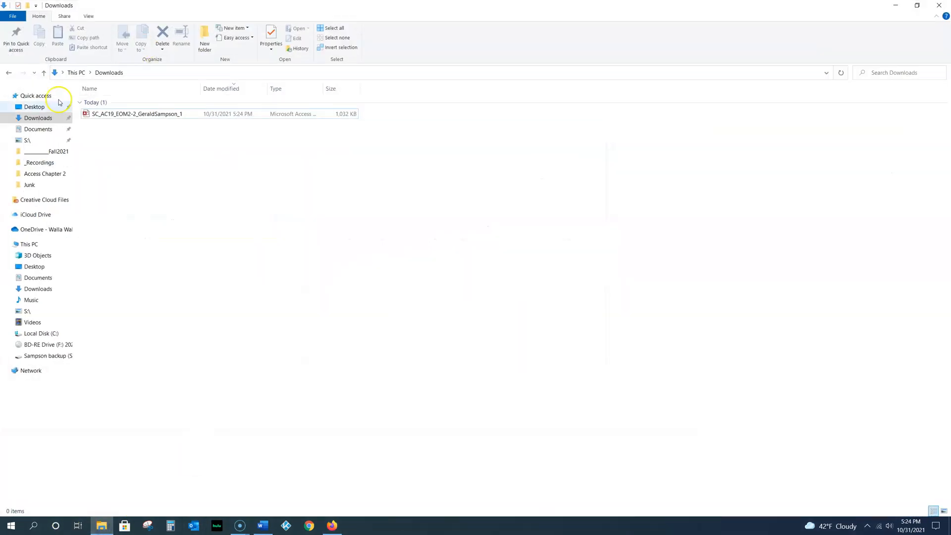
left_click(34, 119)
right_click(142, 113)
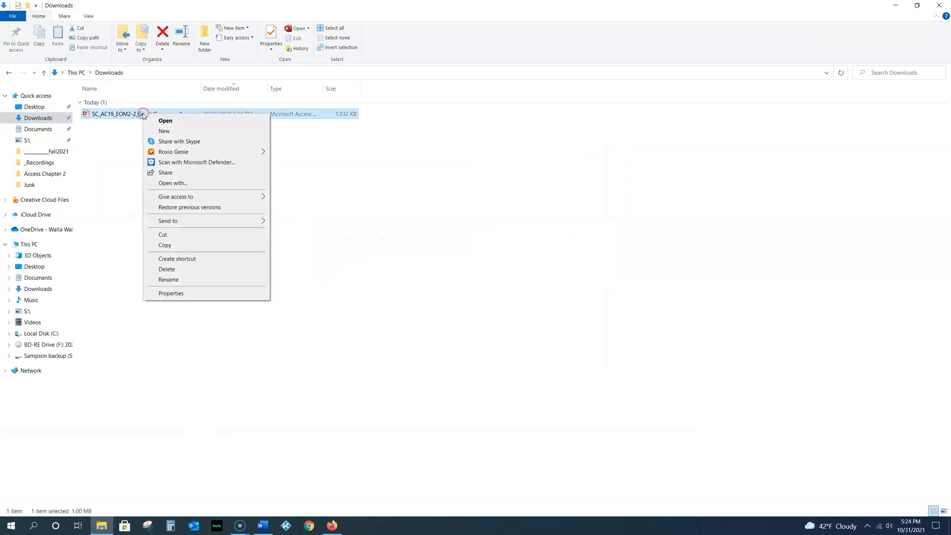
left_click(200, 237)
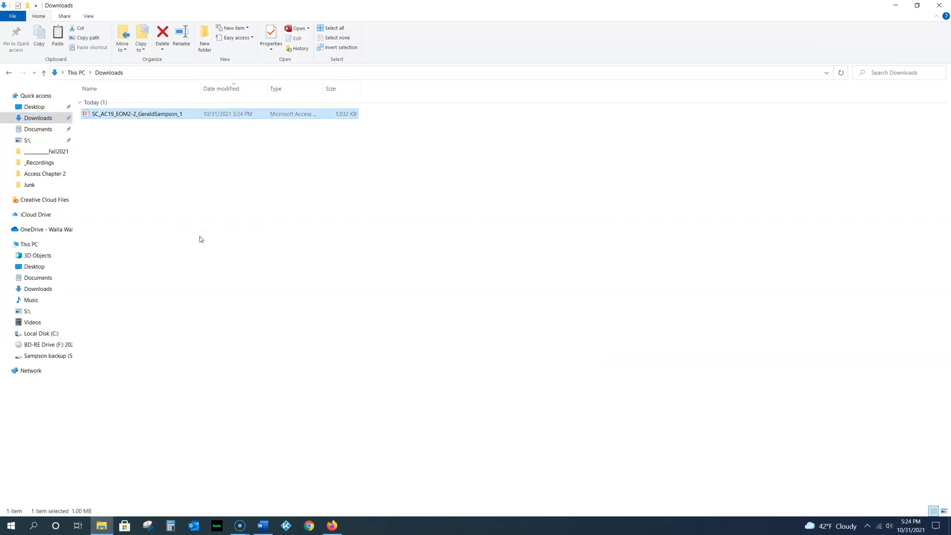
left_click(38, 129)
double_click(117, 100)
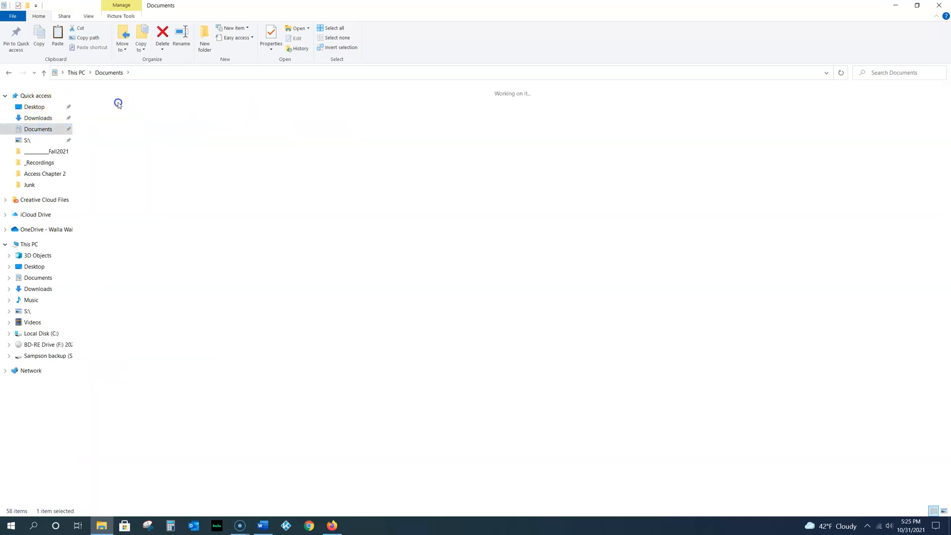
double_click(99, 121)
double_click(104, 119)
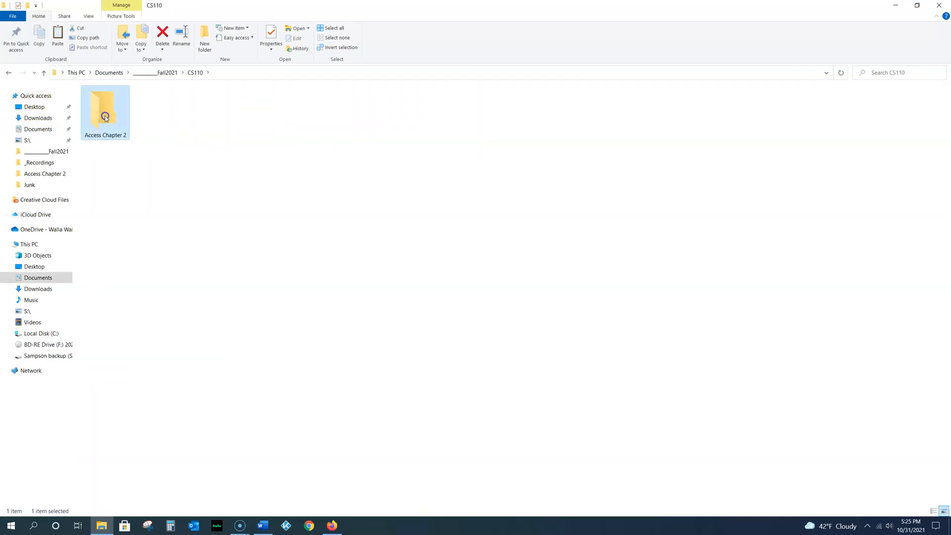
right_click(170, 138)
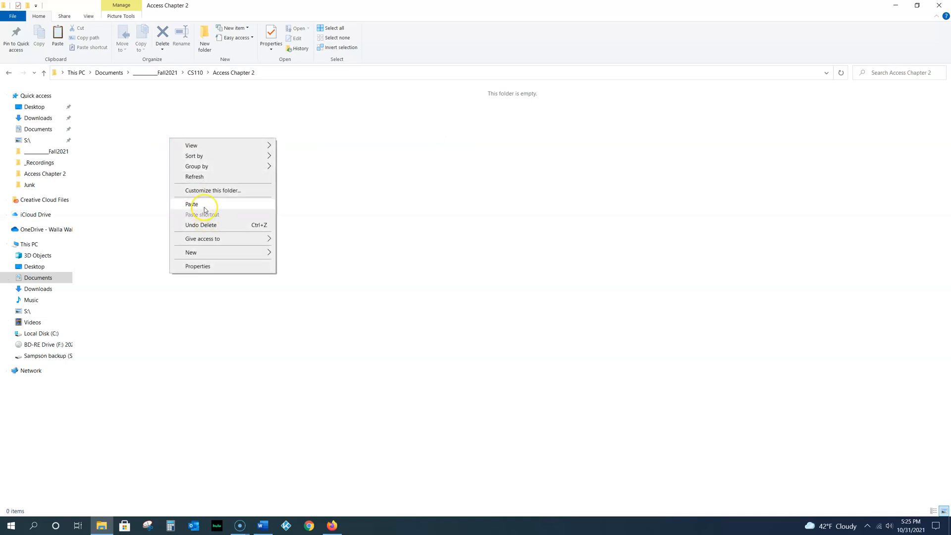
left_click(203, 206)
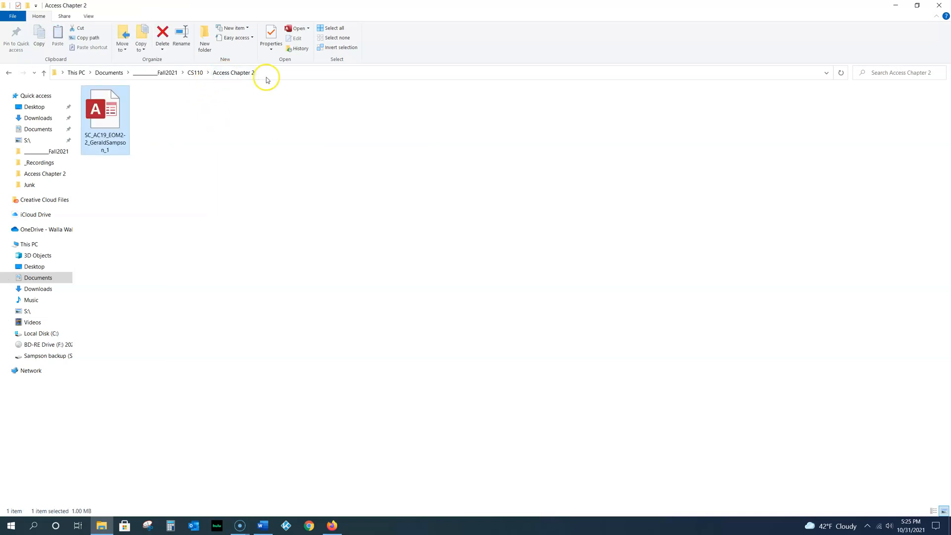
Rename the start database by changing the final 1 in its file name to 2
right_click(114, 140)
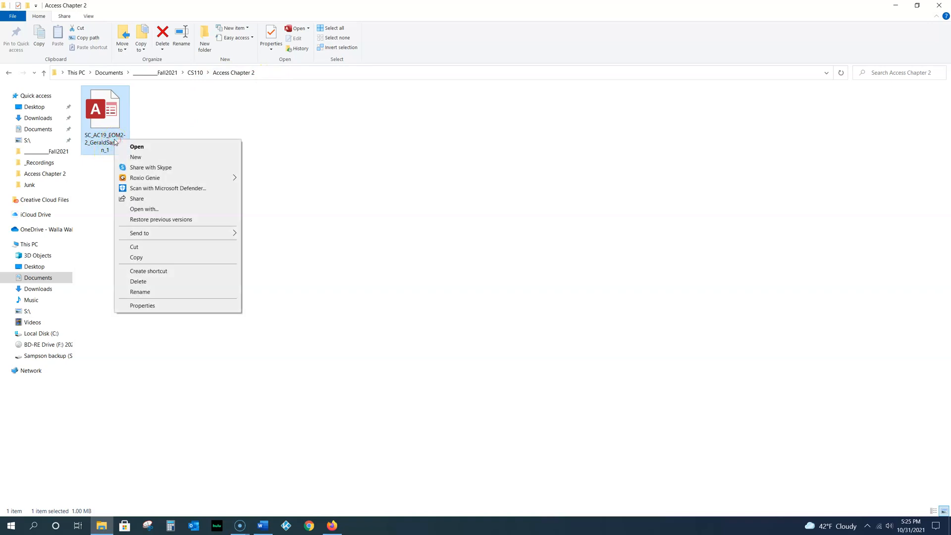
left_click(167, 292)
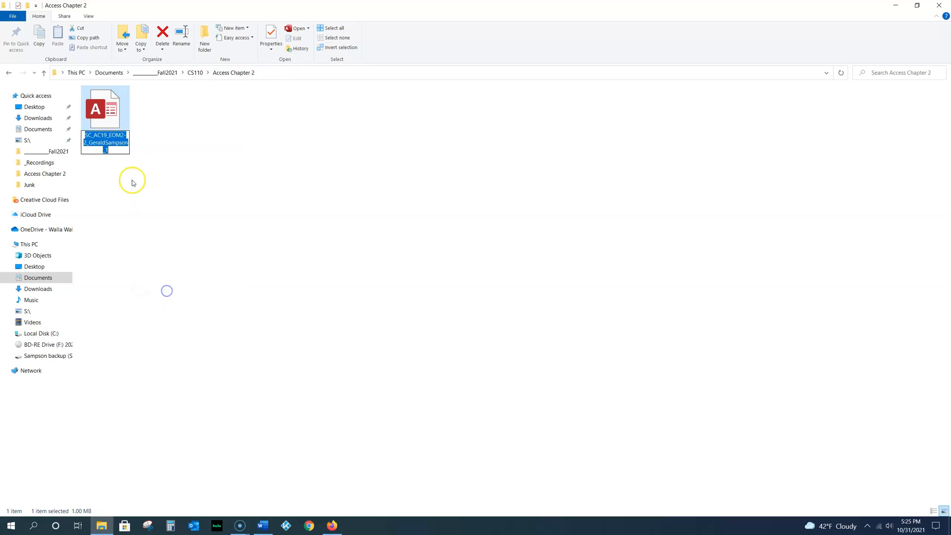
left_click(114, 150)
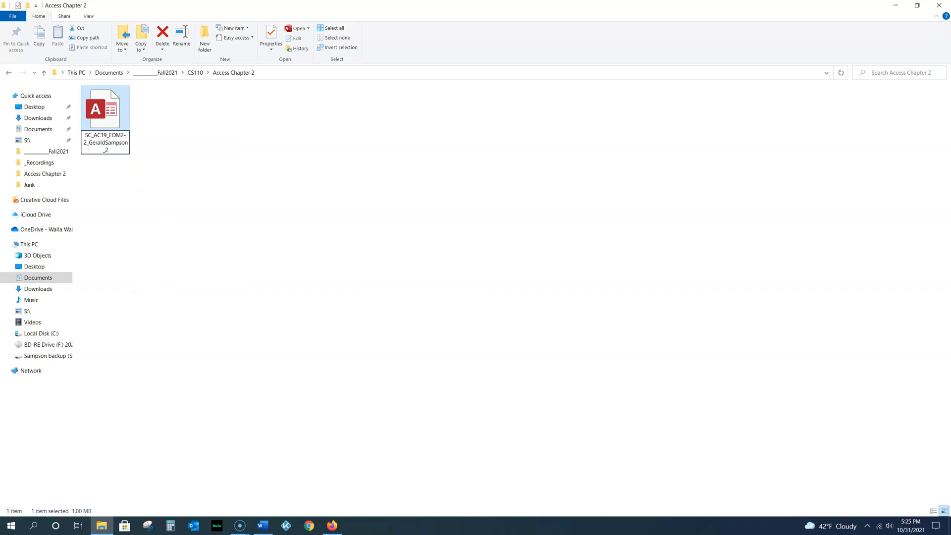
key("Return")
Open the renamed database in Access and enable its active content
left_click(111, 129)
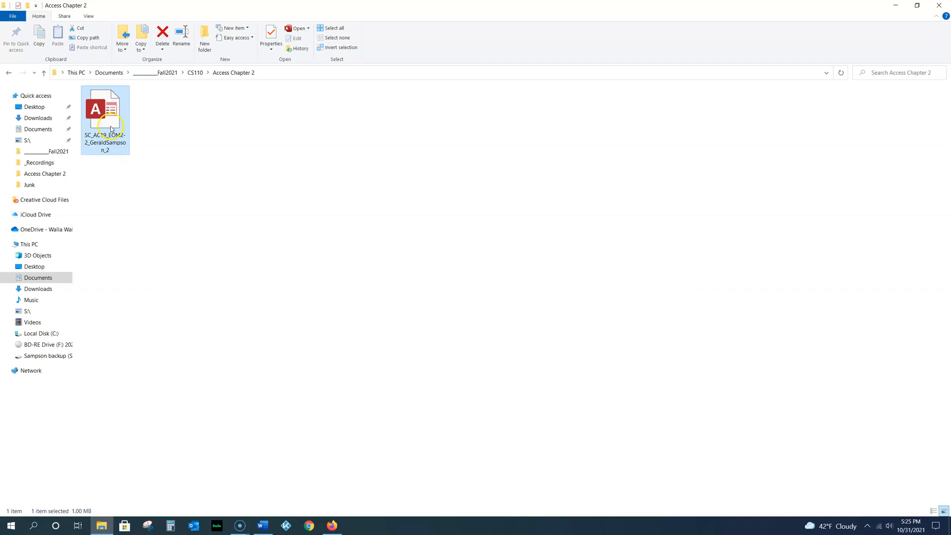
double_click(111, 127)
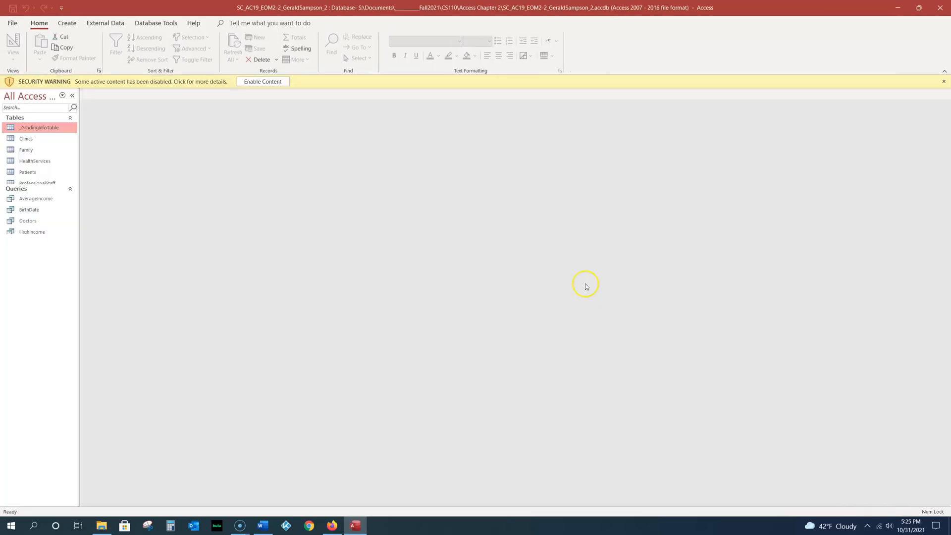
left_click(262, 82)
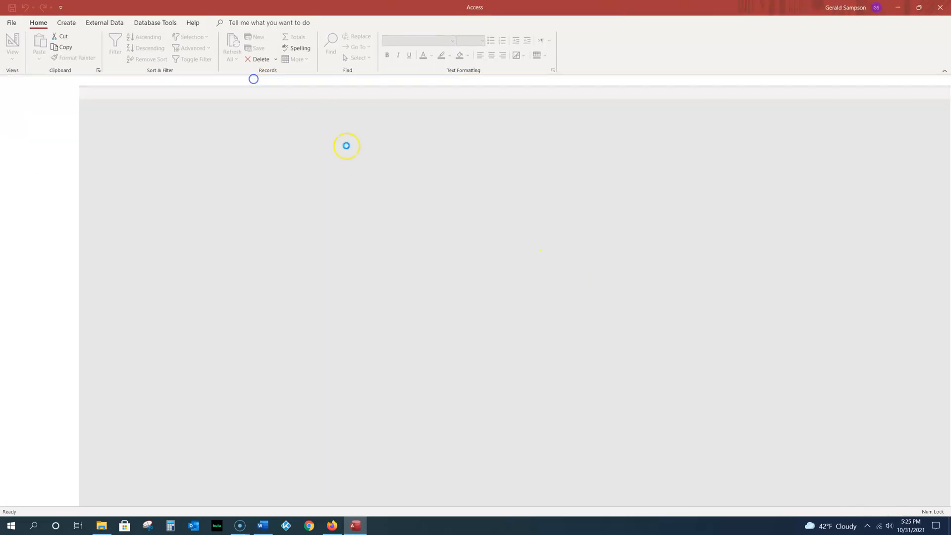
Read the getting-started notes and project steps in the Instructions_SC_AC19_EOM2-2 Word document, and return to the database
left_click_drag(950, 57, 381, 12)
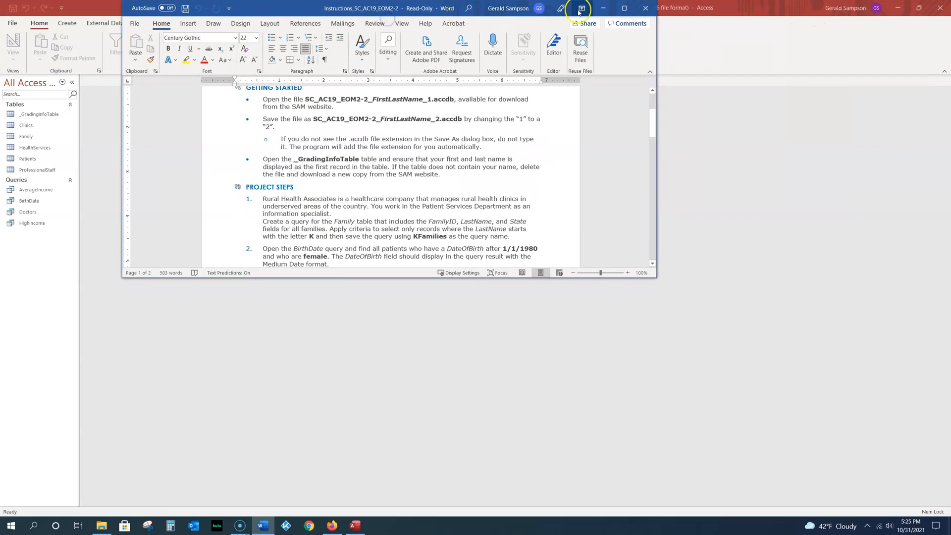
left_click(624, 8)
scroll(658, 314, "up", 3)
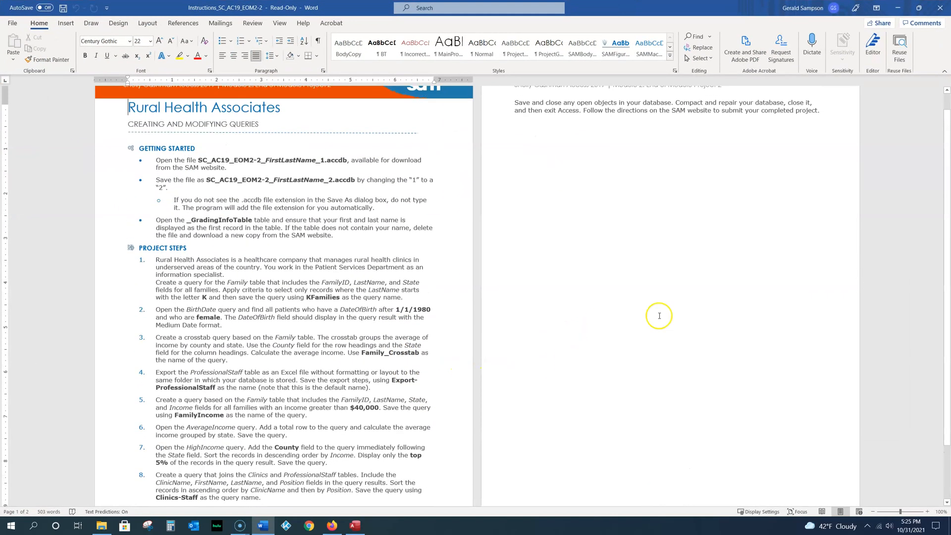
scroll(914, 192, "down", 2)
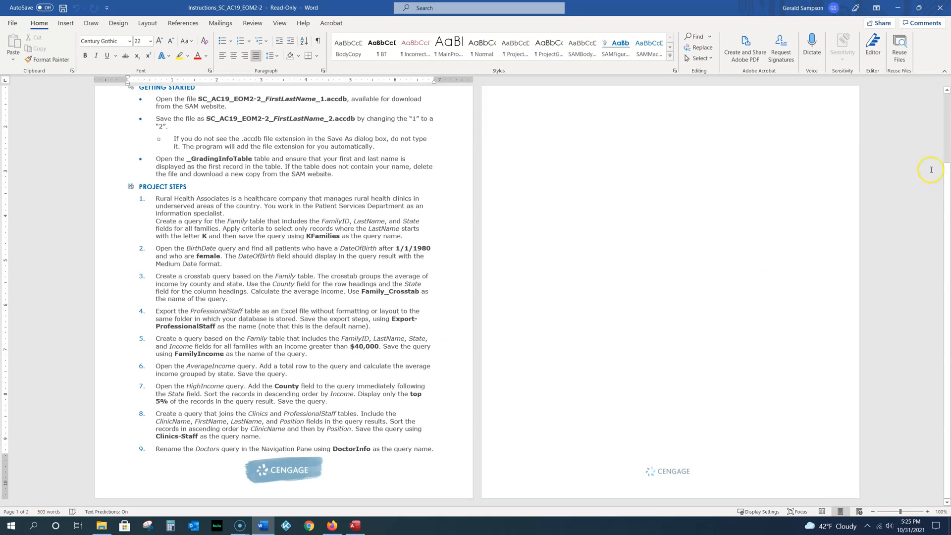
scroll(886, 163, "up", 2)
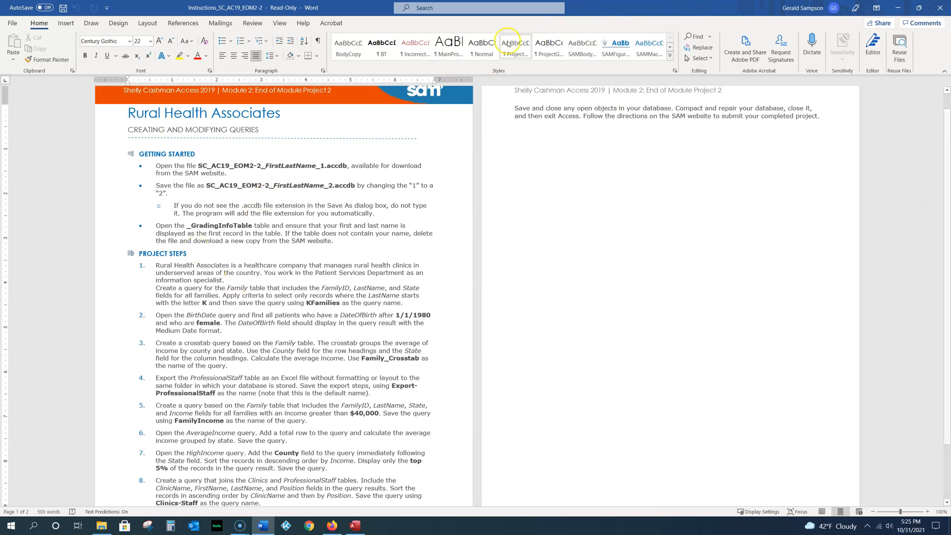
left_click_drag(580, 4, 950, 52)
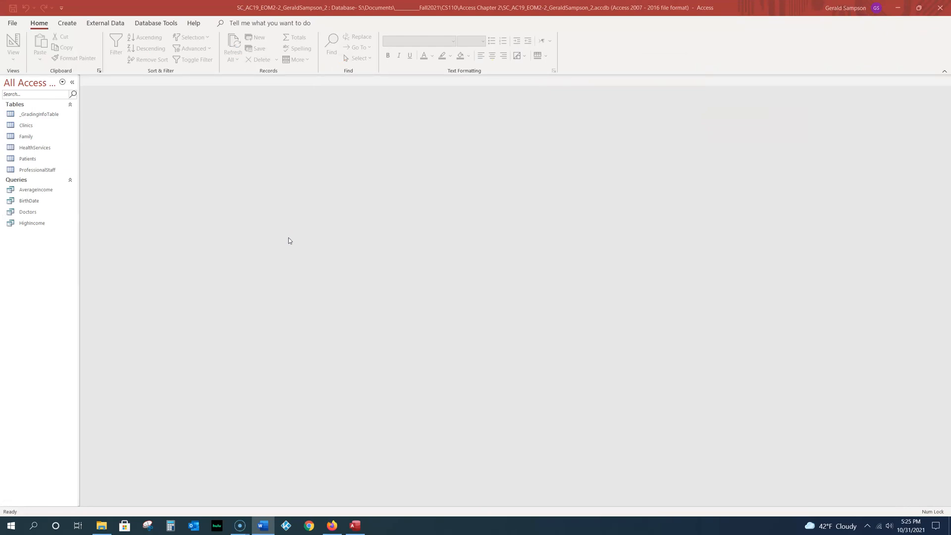
Check the first record of _GradingInfoTable for the student's first and last name, and close the table
double_click(48, 116)
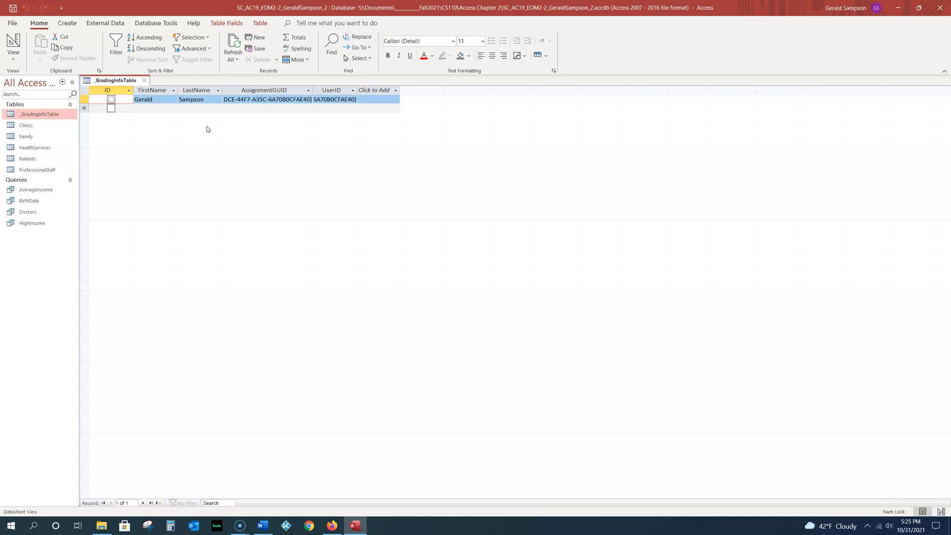
left_click(146, 82)
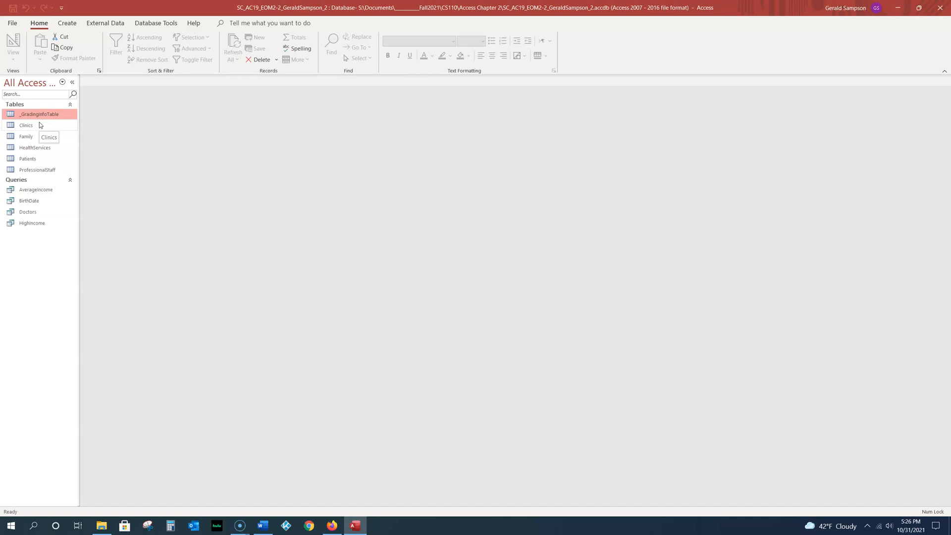
Create a new query in Design view and add the Family table to it
left_click(68, 24)
left_click(145, 47)
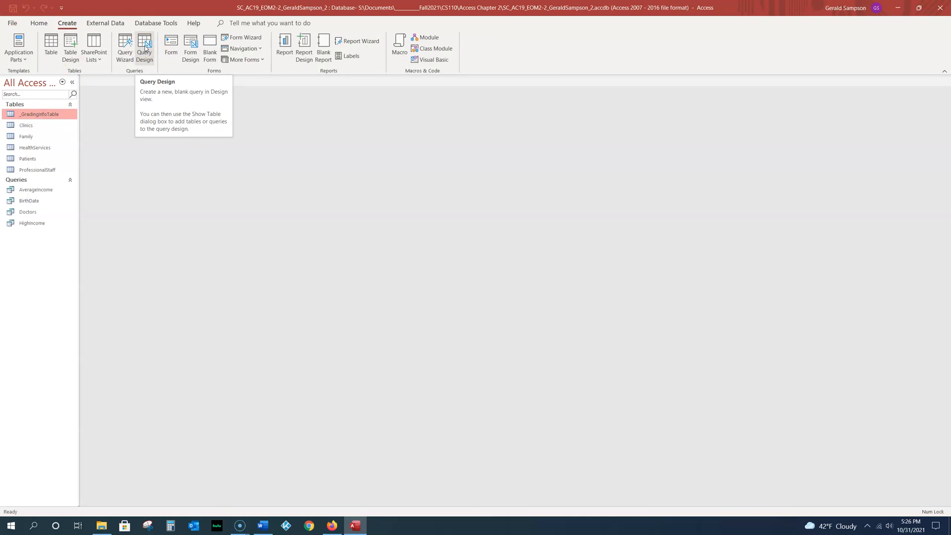
left_click(34, 135)
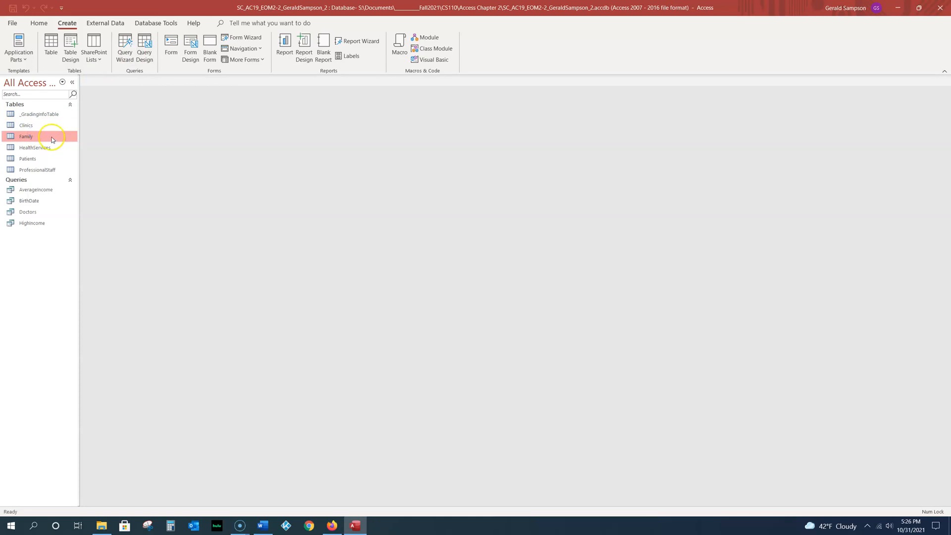
left_click(144, 48)
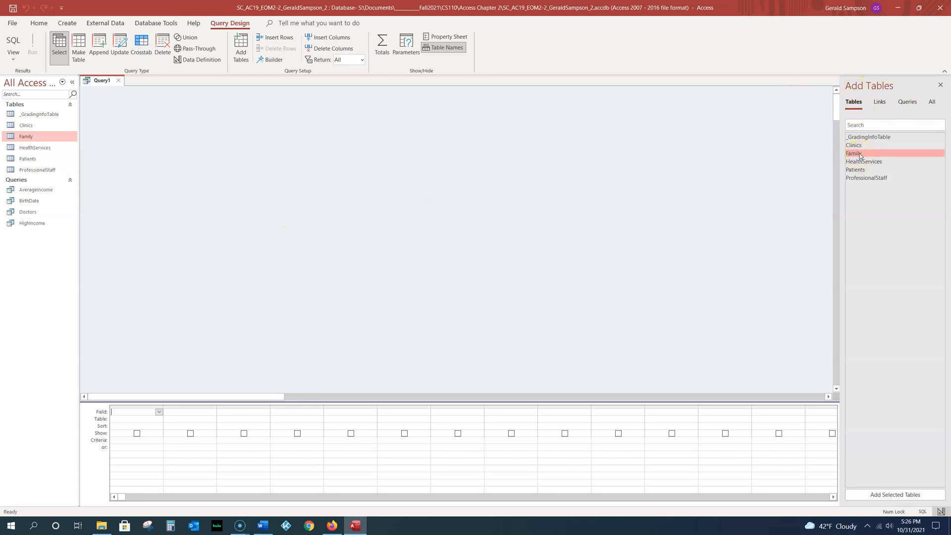
left_click_drag(864, 78, 483, 143)
double_click(470, 218)
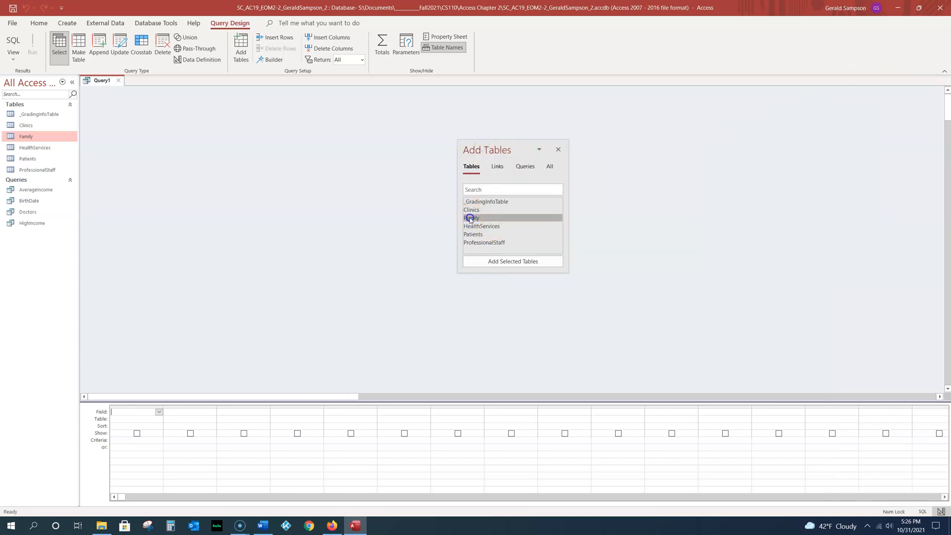
Add the HealthServices table to the query design and remove it again
left_click(479, 226)
double_click(479, 227)
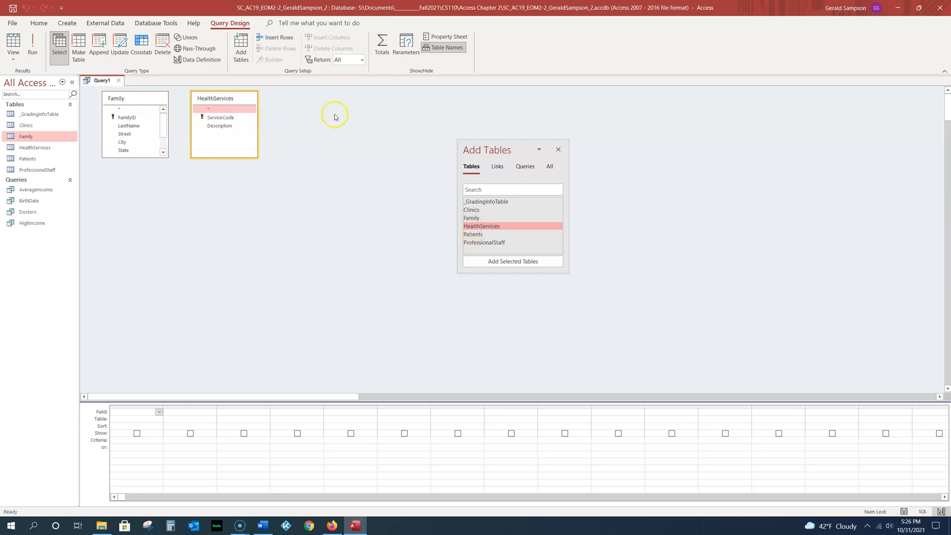
right_click(224, 98)
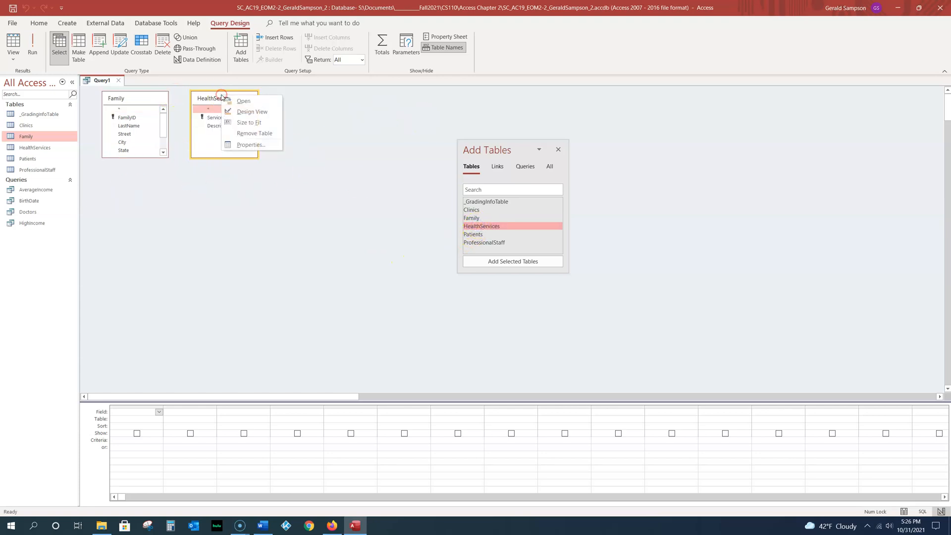
left_click(270, 133)
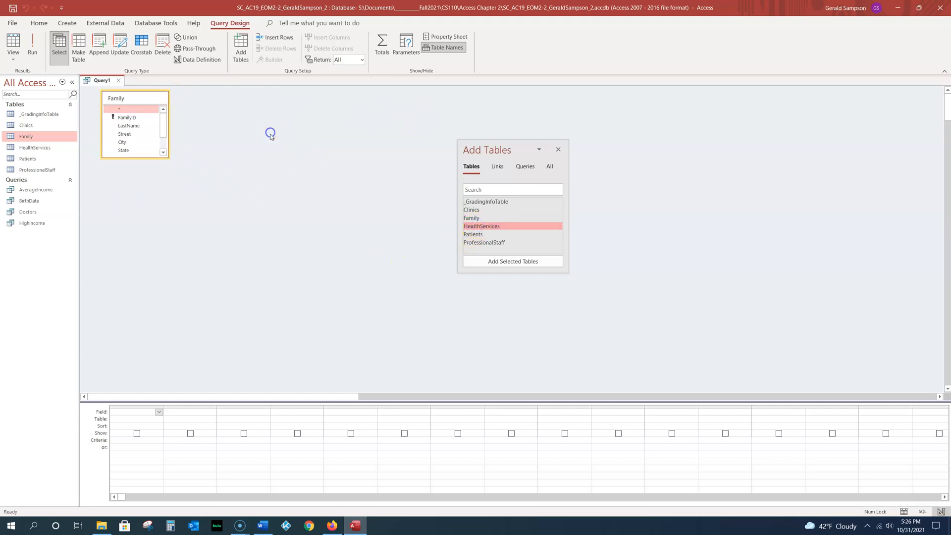
Close the Add Tables list and enlarge the Family field list so that all its fields fit
left_click(559, 150)
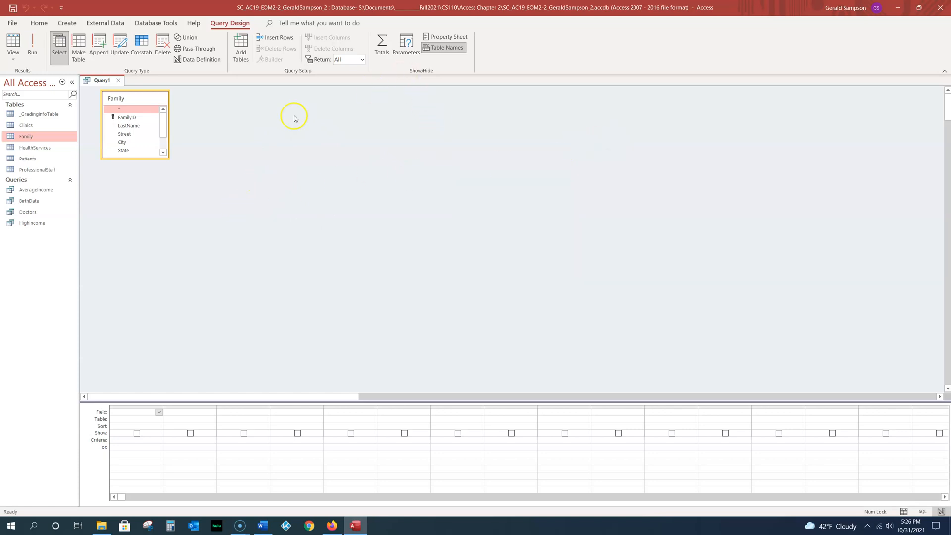
left_click(241, 46)
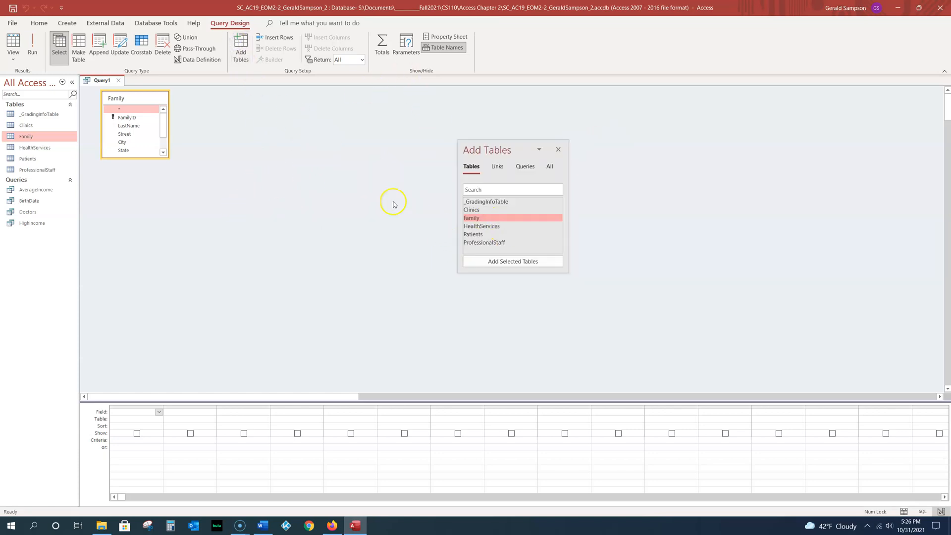
left_click(558, 150)
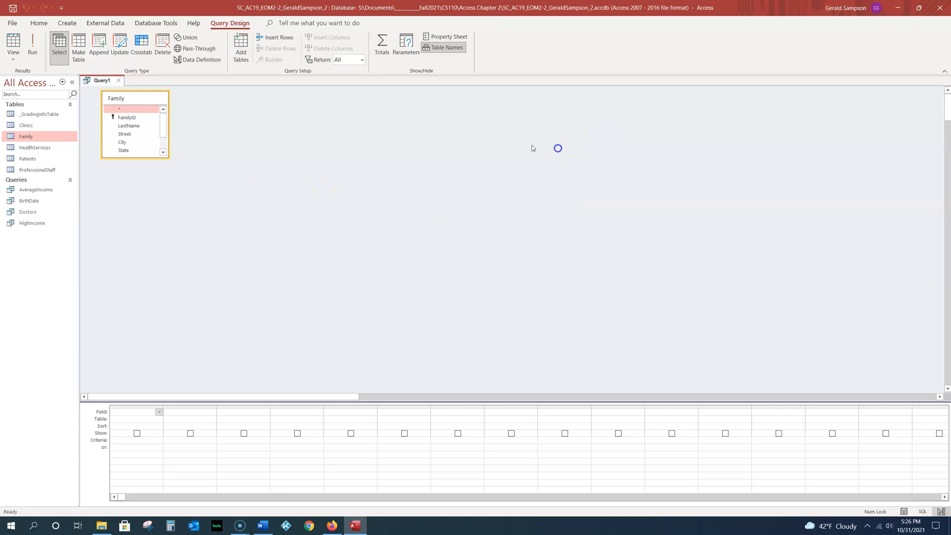
left_click_drag(131, 158, 128, 205)
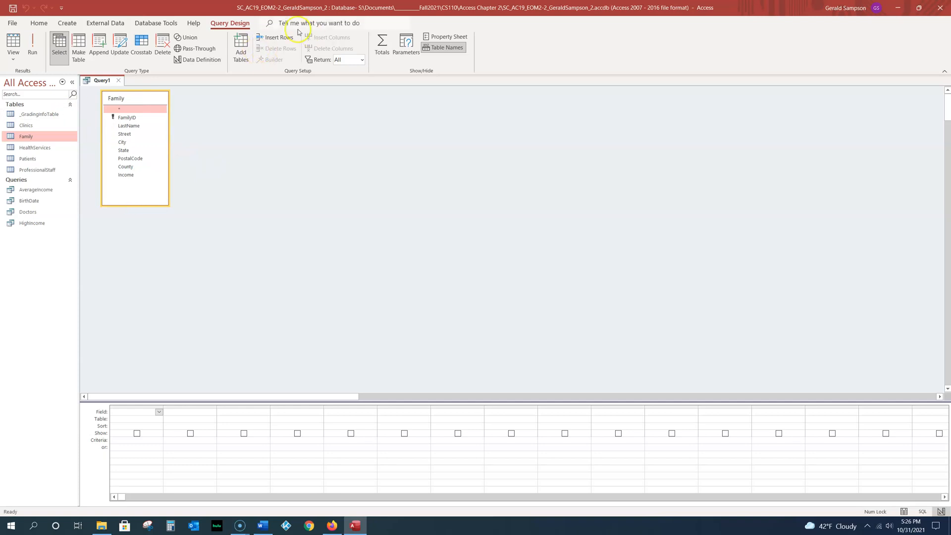
View the existing queries that can be added as sources for the new query, and close the list
left_click(242, 47)
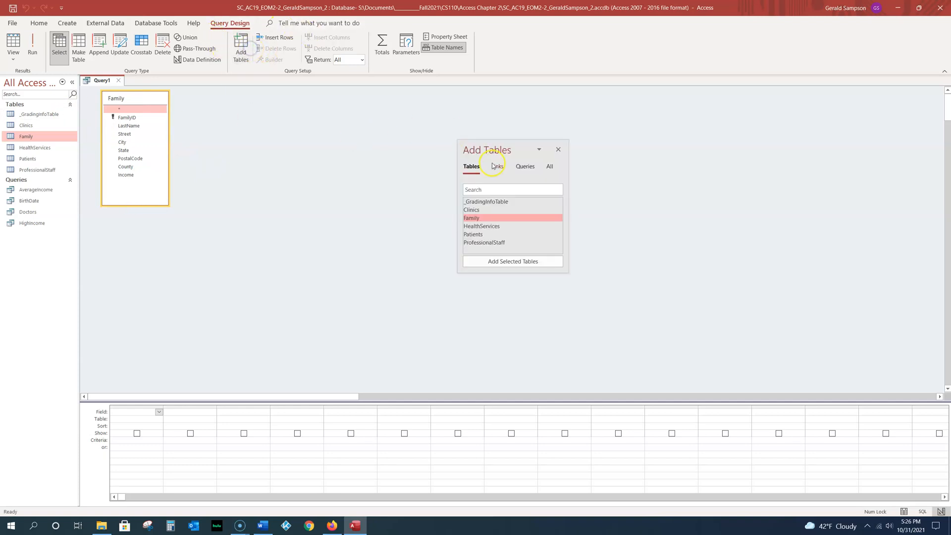
left_click(525, 167)
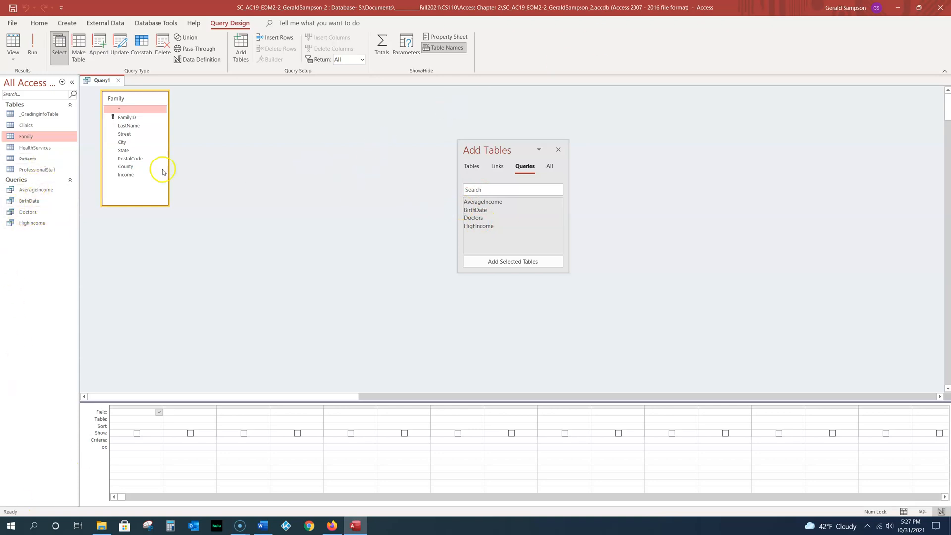
left_click(475, 168)
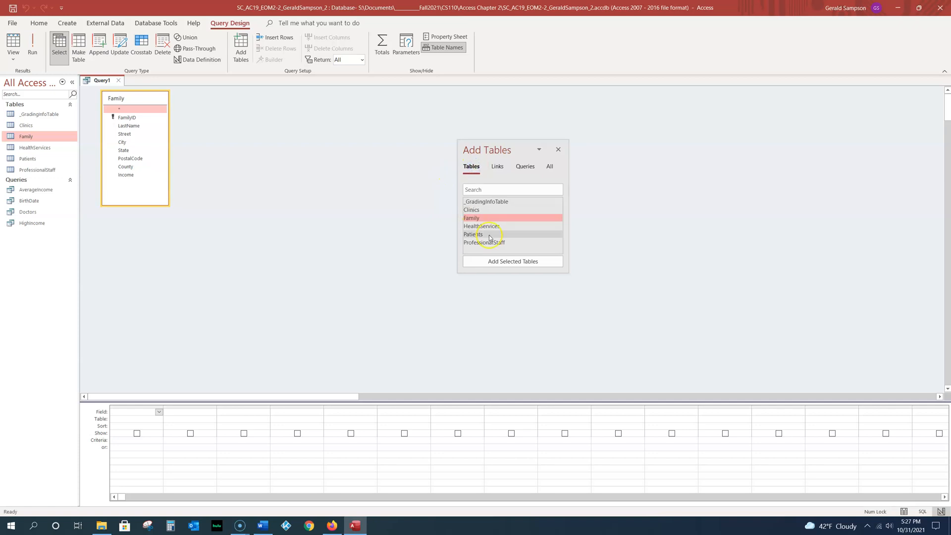
left_click(558, 150)
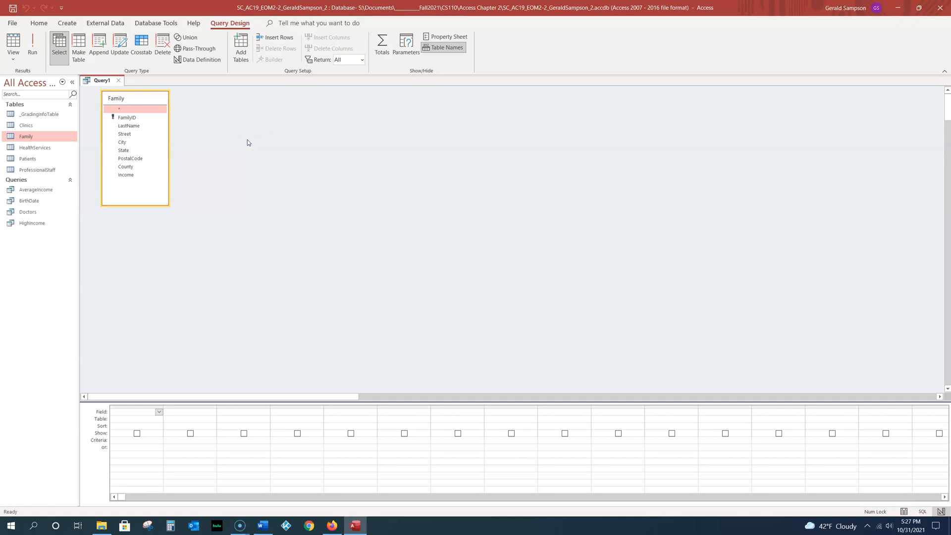
Add the FamilyID, LastName and State fields to the query grid and set the LastName criterion to K*
double_click(127, 118)
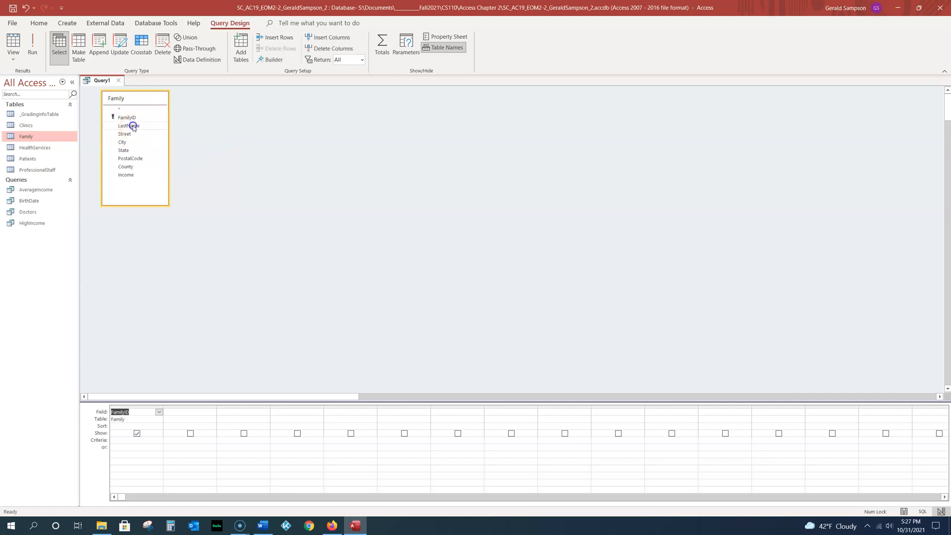
double_click(129, 125)
double_click(125, 151)
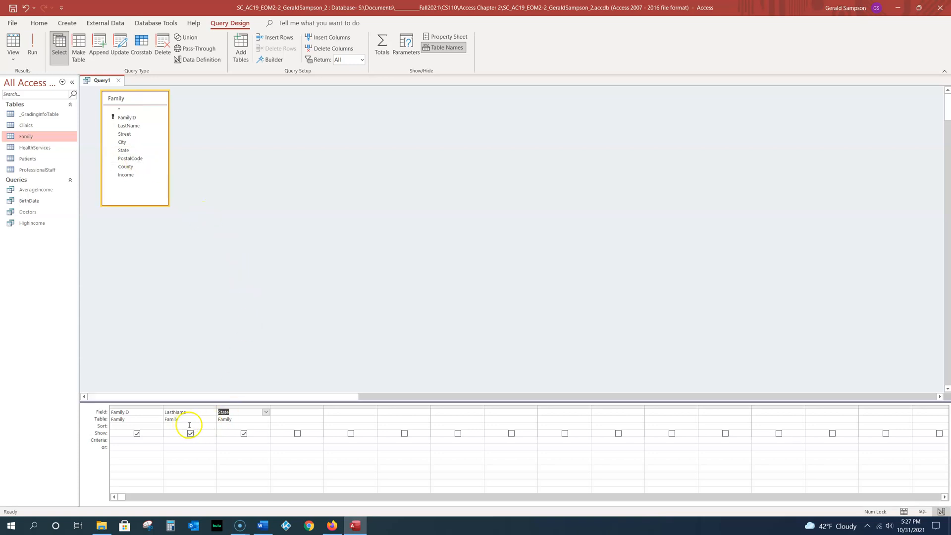
left_click(174, 441)
left_click(168, 440)
type("e")
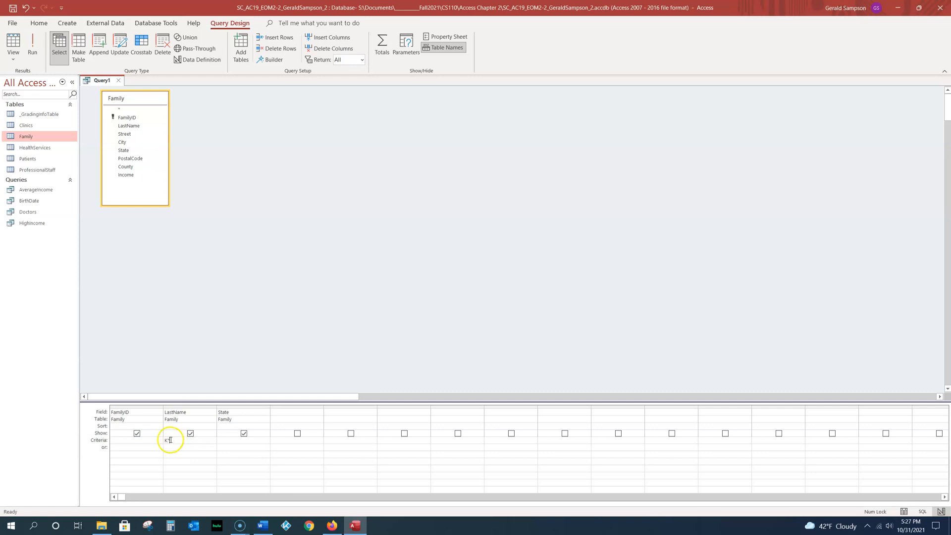
Run the query, compare its results with the records in the Family table, and close the table
left_click(33, 48)
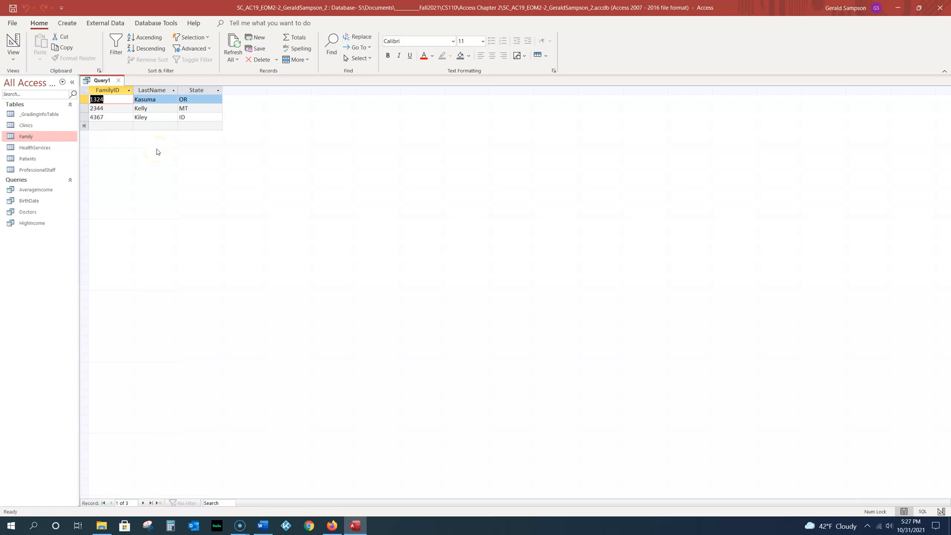
double_click(53, 138)
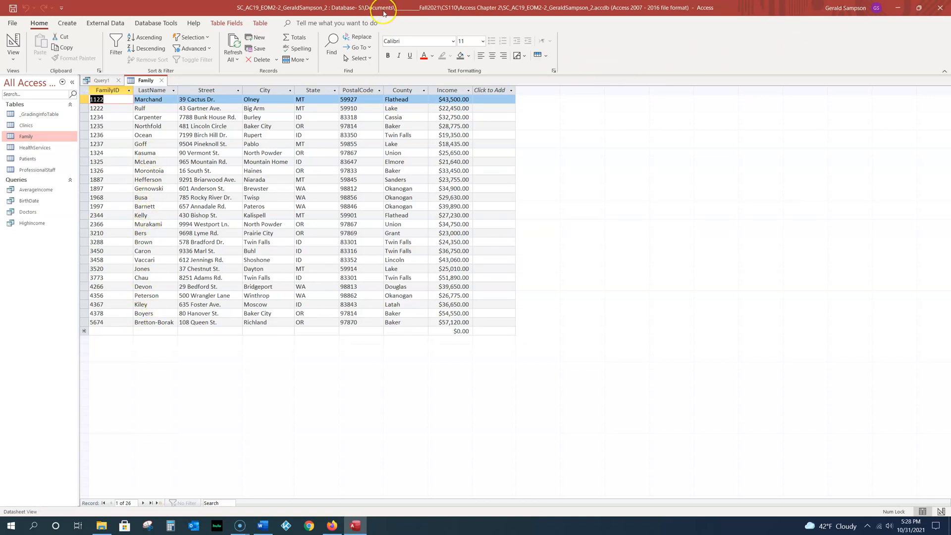
left_click(161, 80)
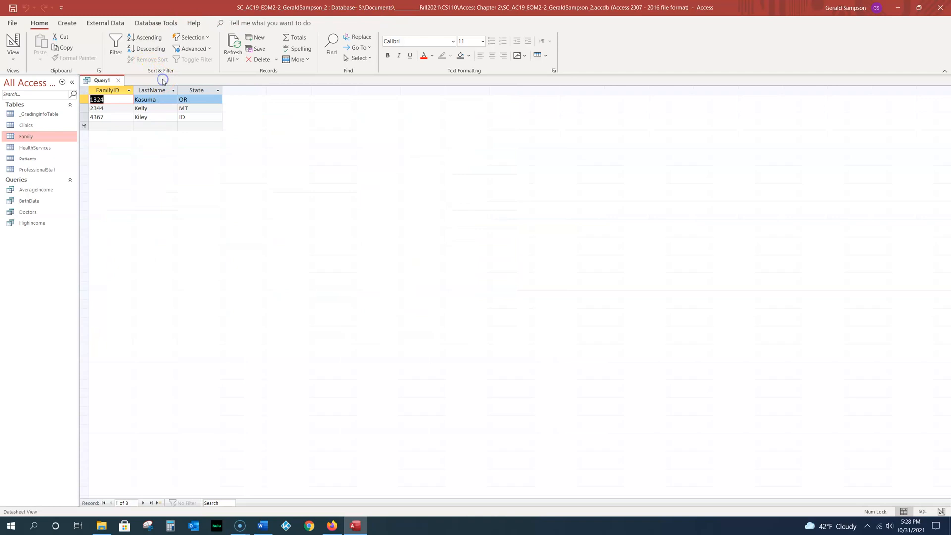
Save the query as KFamilies and close it
left_click(13, 8)
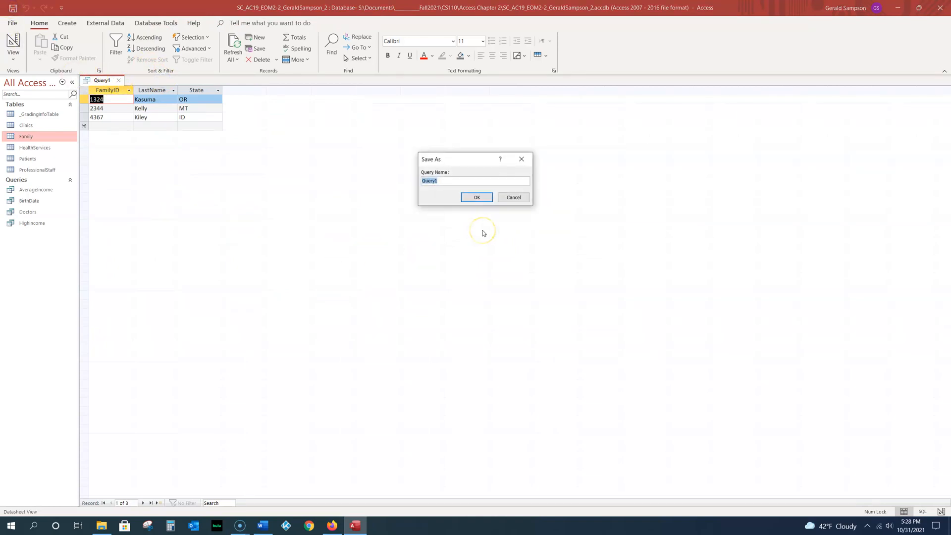
type("KFamilies")
left_click(475, 197)
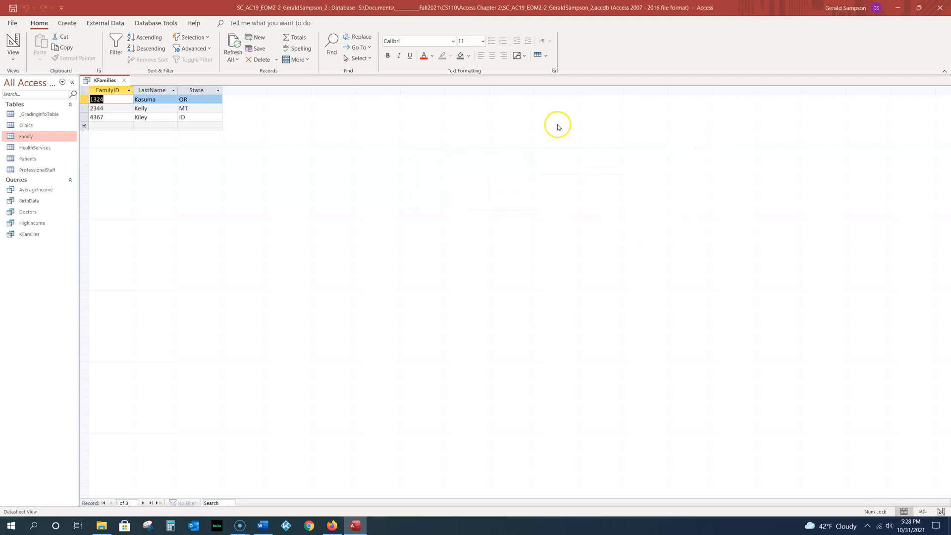
left_click(124, 80)
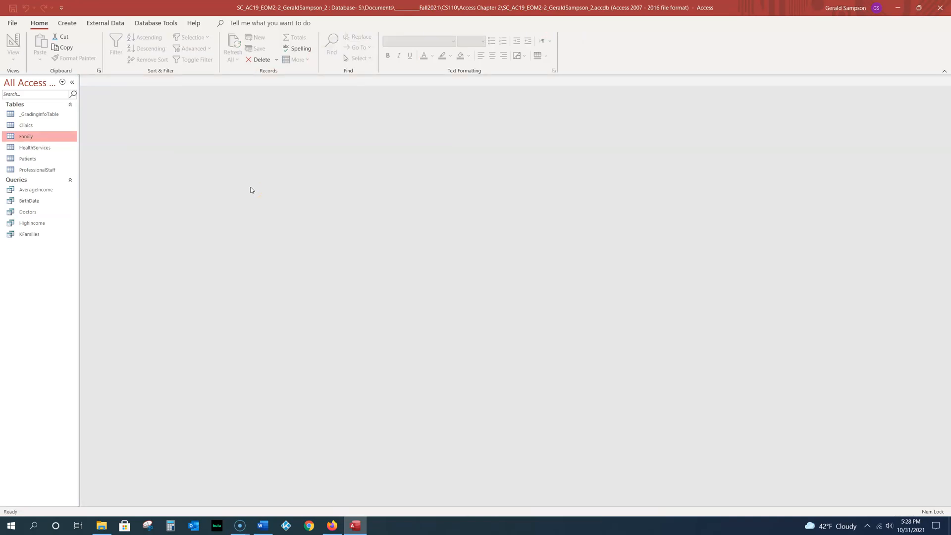
Open the BirthDate query, check how Gender values are stored in its results, and show it in Design view
double_click(43, 203)
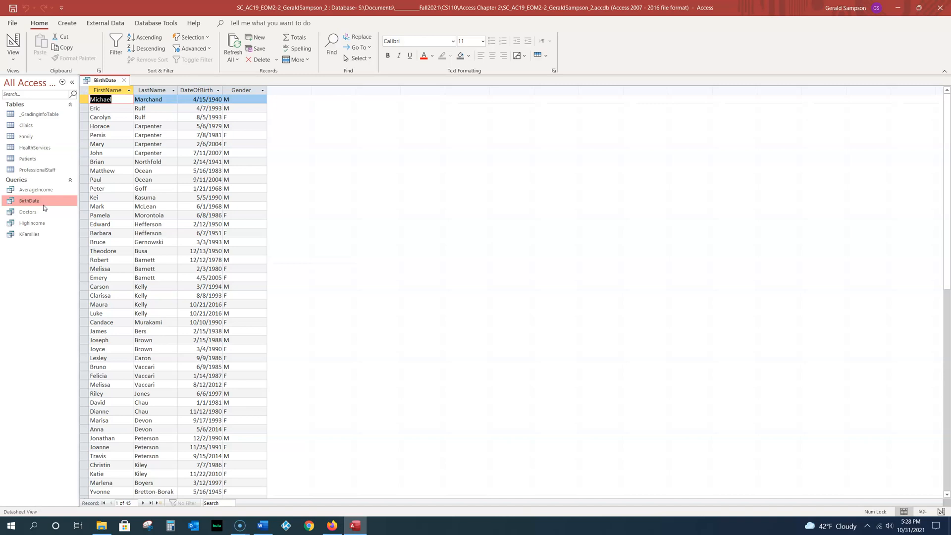
left_click(13, 43)
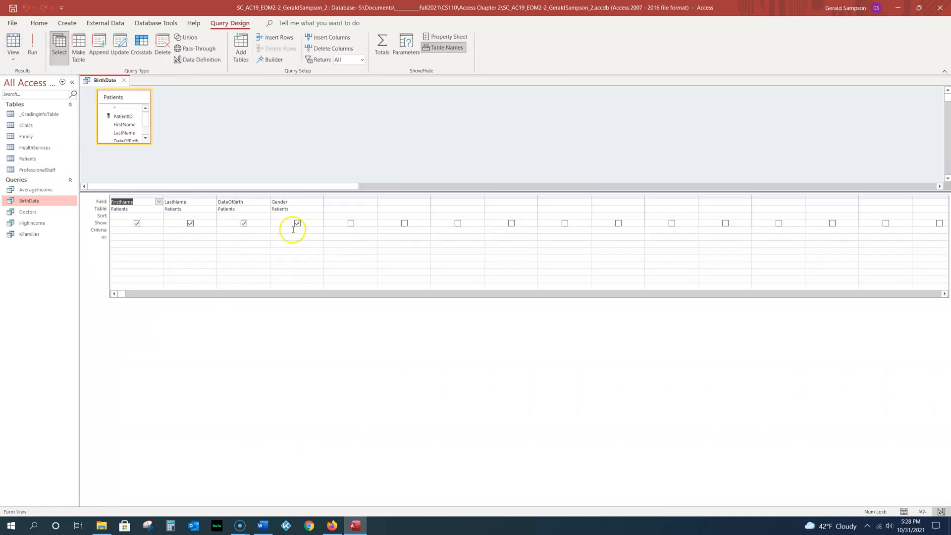
left_click(274, 229)
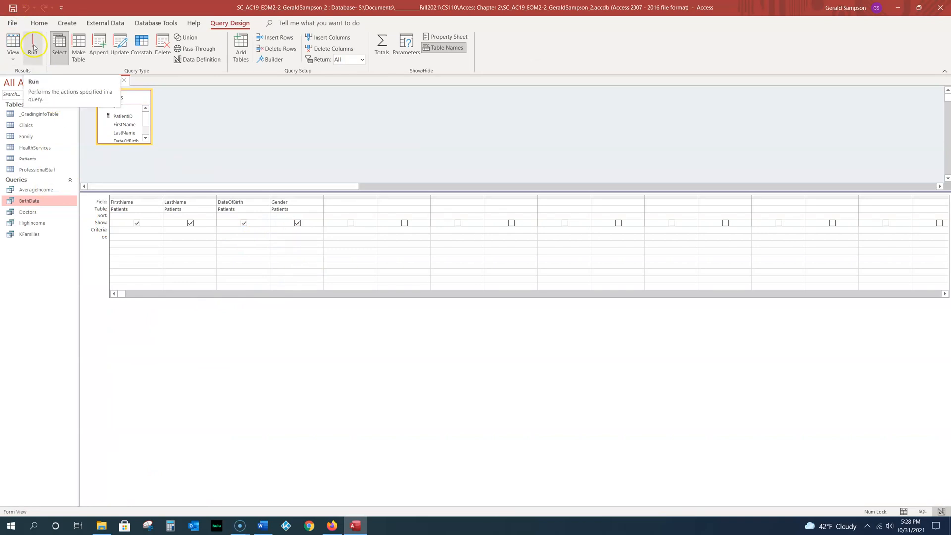
left_click(33, 45)
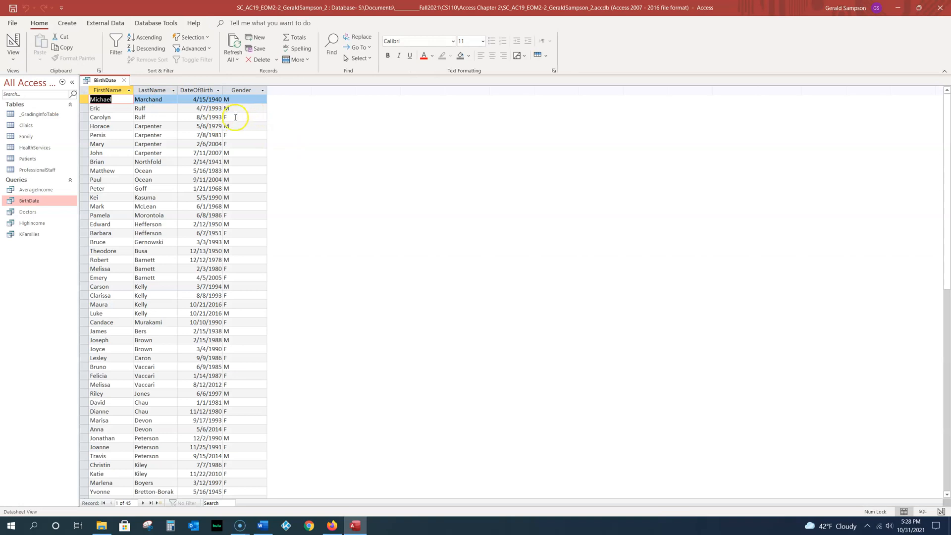
left_click(14, 44)
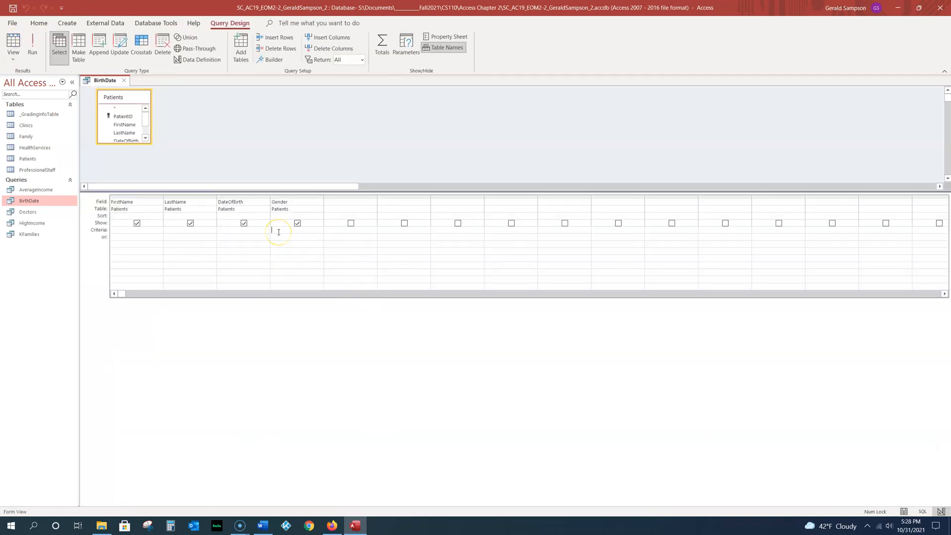
Set the BirthDate query's Gender criterion to F and its DateOfBirth criterion to >1/1/1980, and run it
type("F")
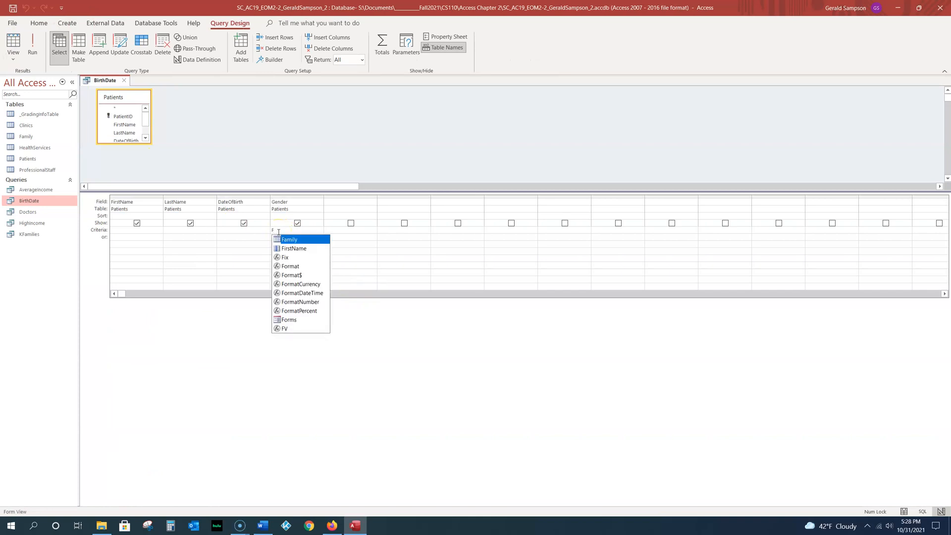
left_click(223, 229)
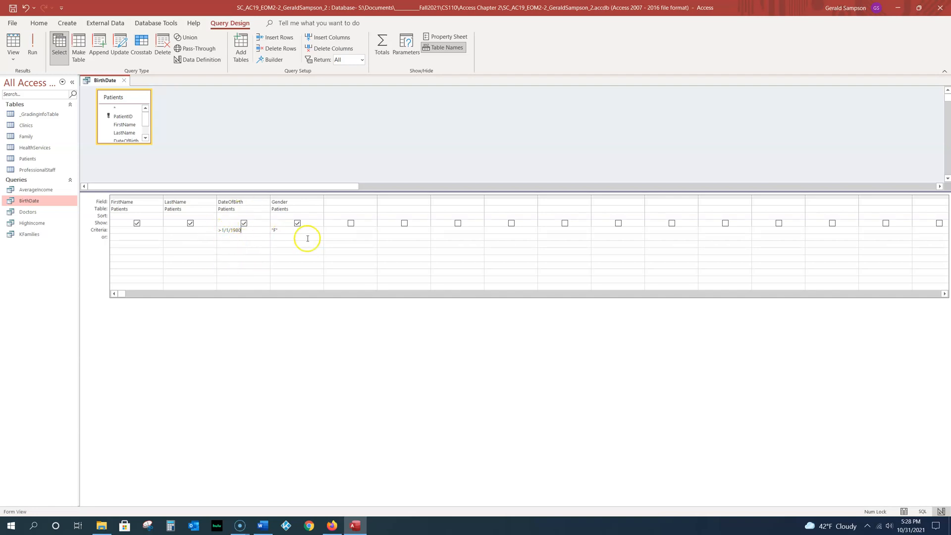
left_click(32, 49)
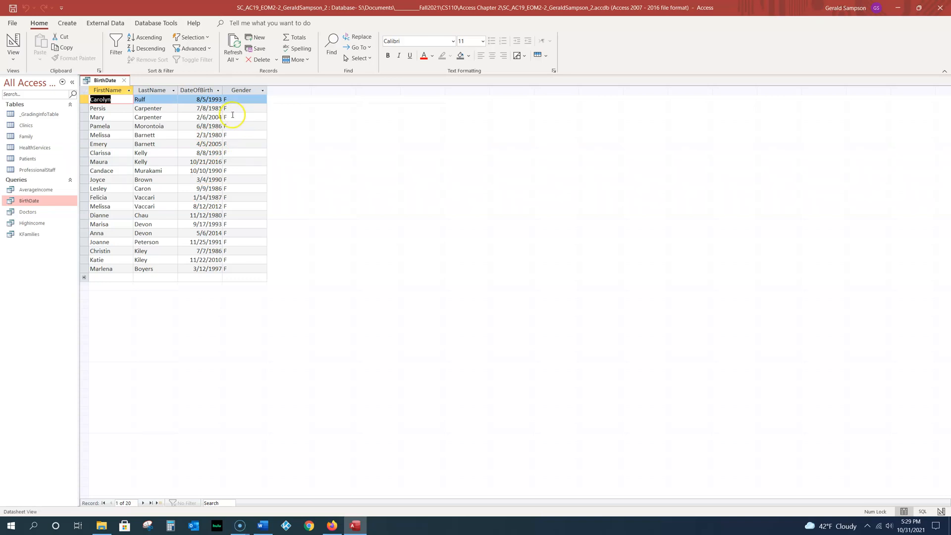
Return the BirthDate query to Design view and set the DateOfBirth field's Format property to Medium Date
left_click(13, 41)
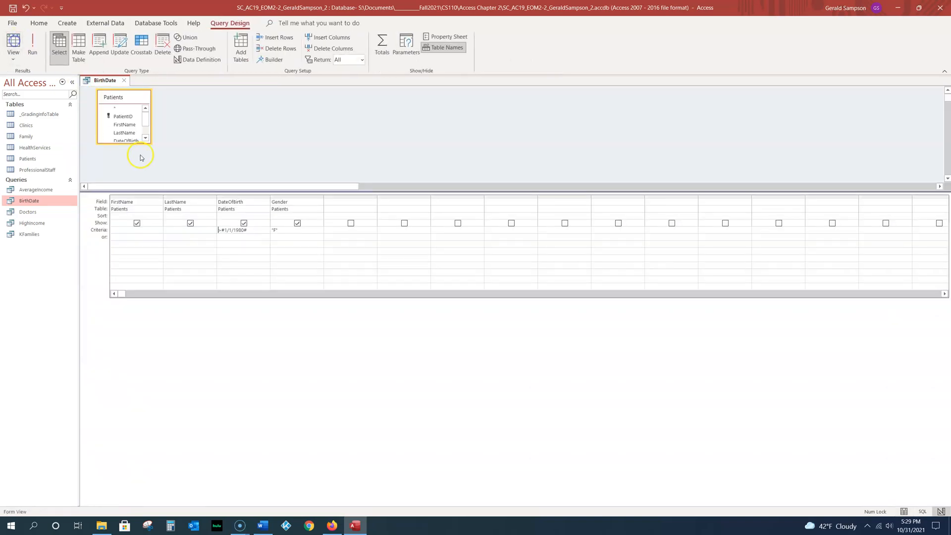
left_click(255, 203)
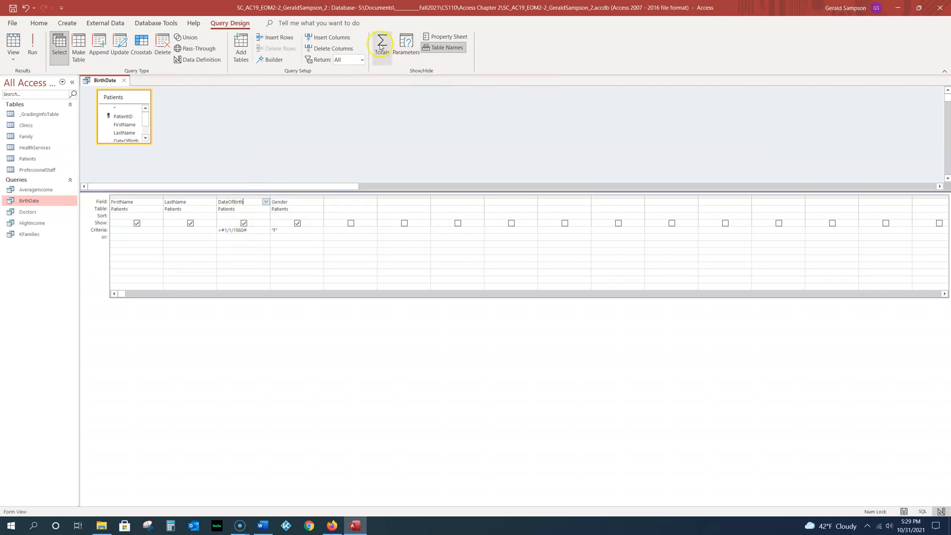
left_click(429, 38)
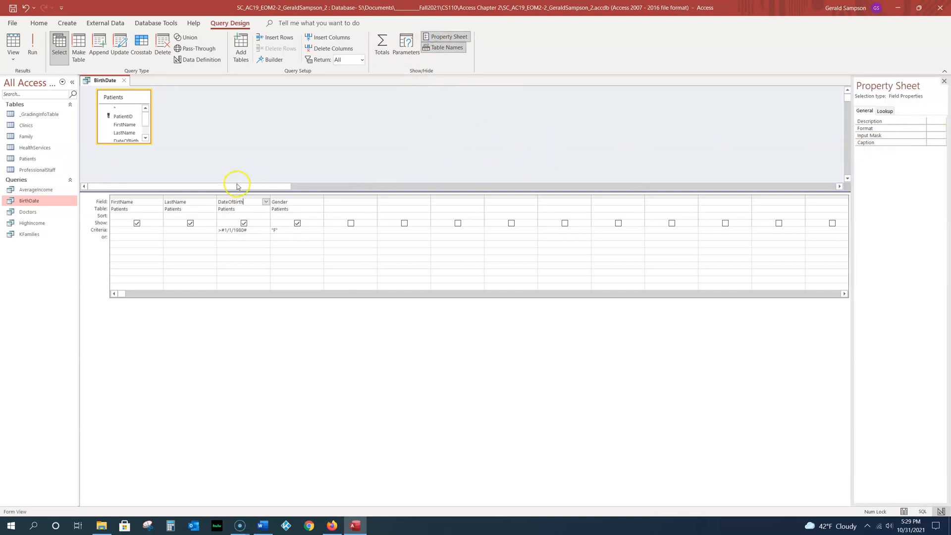
left_click(247, 202)
left_click(935, 128)
left_click(943, 130)
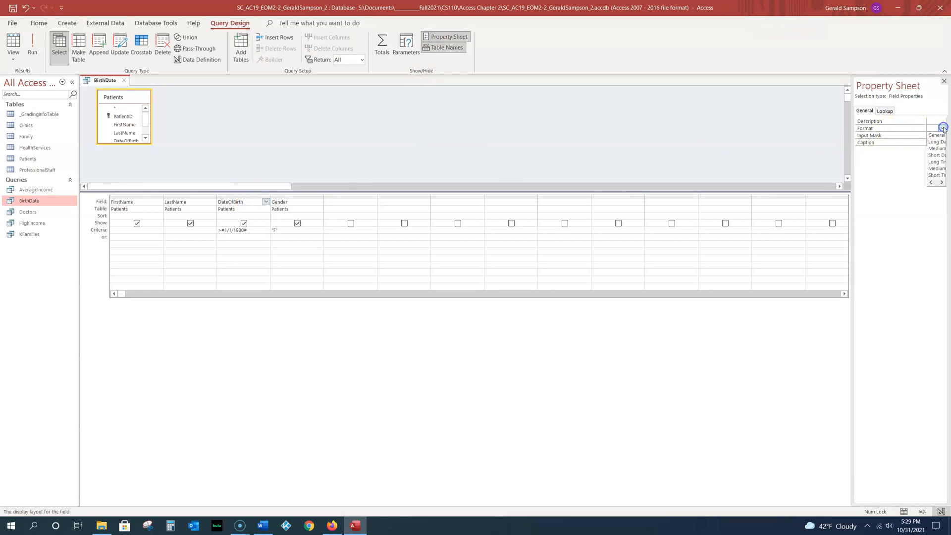
left_click(937, 150)
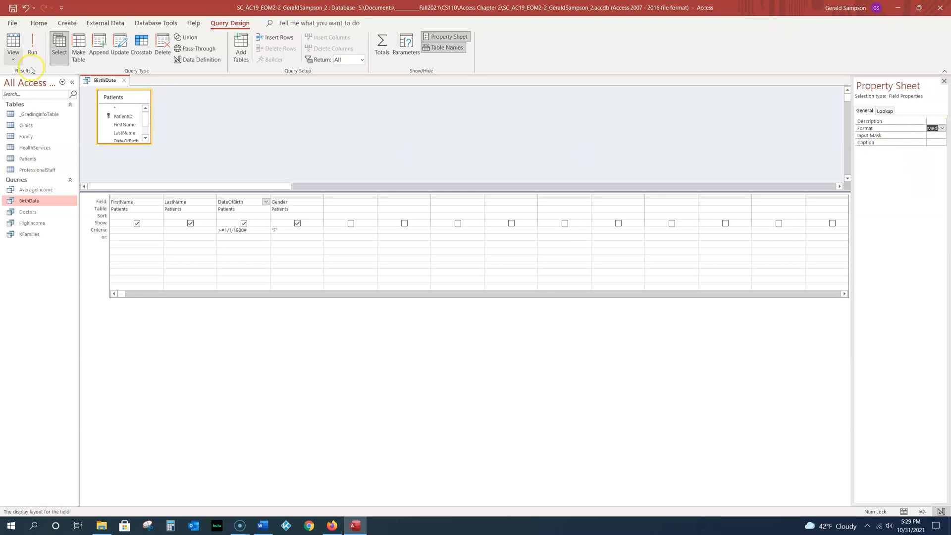
Run the BirthDate query and close it, saving the design changes
left_click(32, 45)
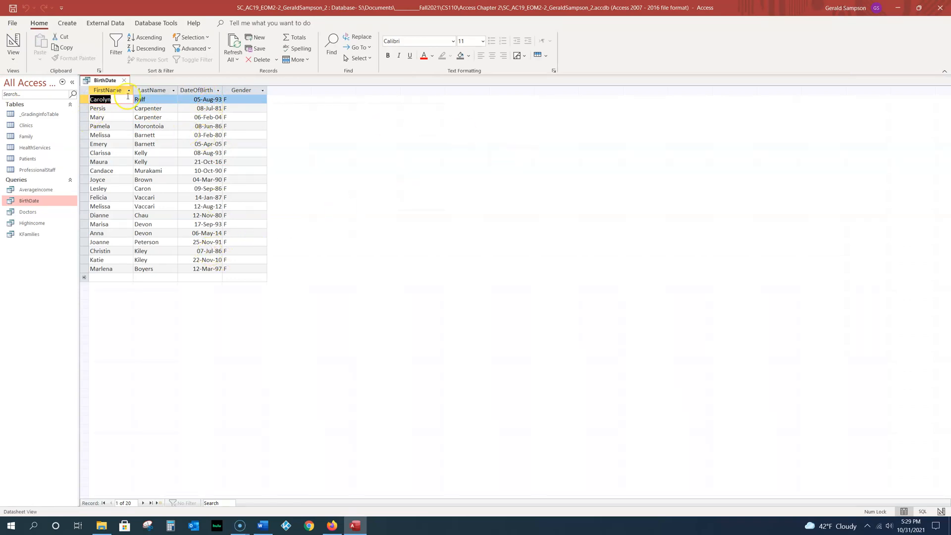
left_click(123, 80)
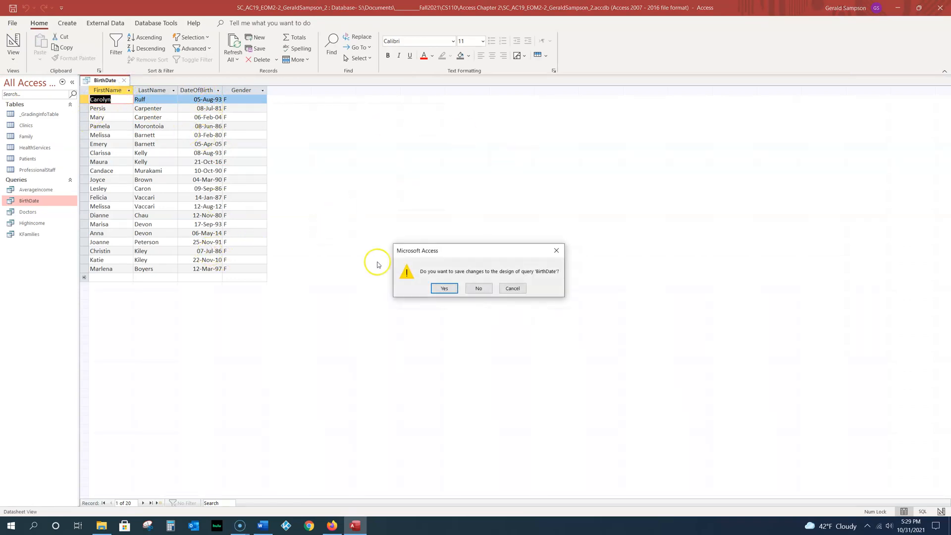
left_click(442, 289)
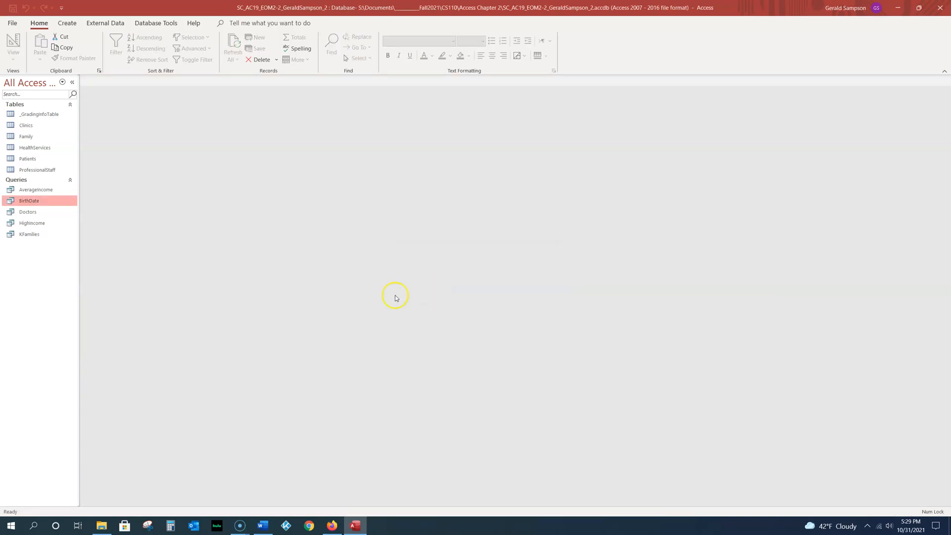
Start a new query with the Crosstab Query Wizard and base it on the Family table
left_click(66, 23)
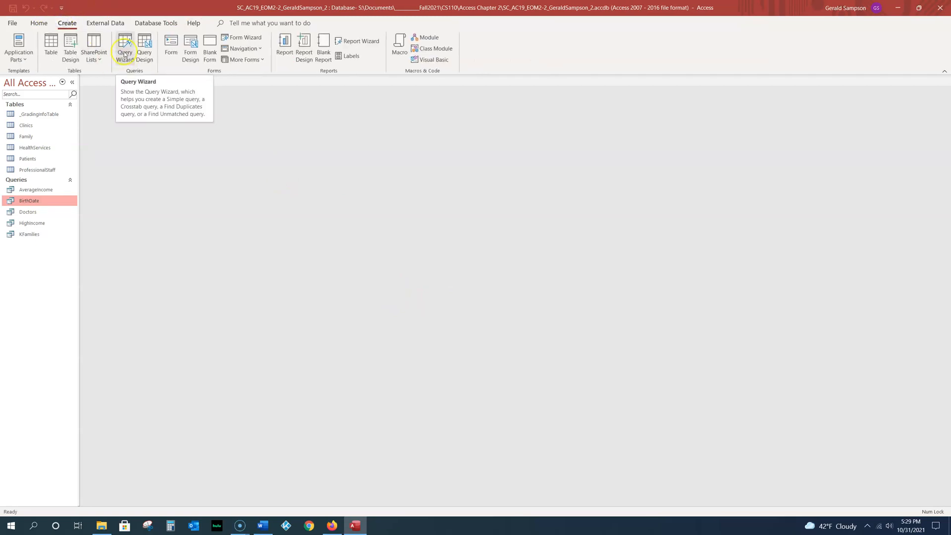
left_click(124, 55)
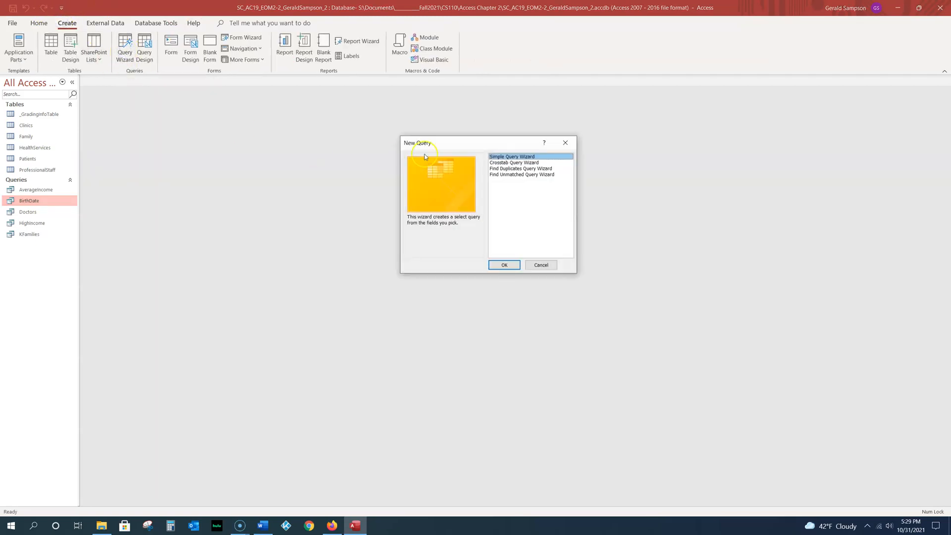
left_click(528, 162)
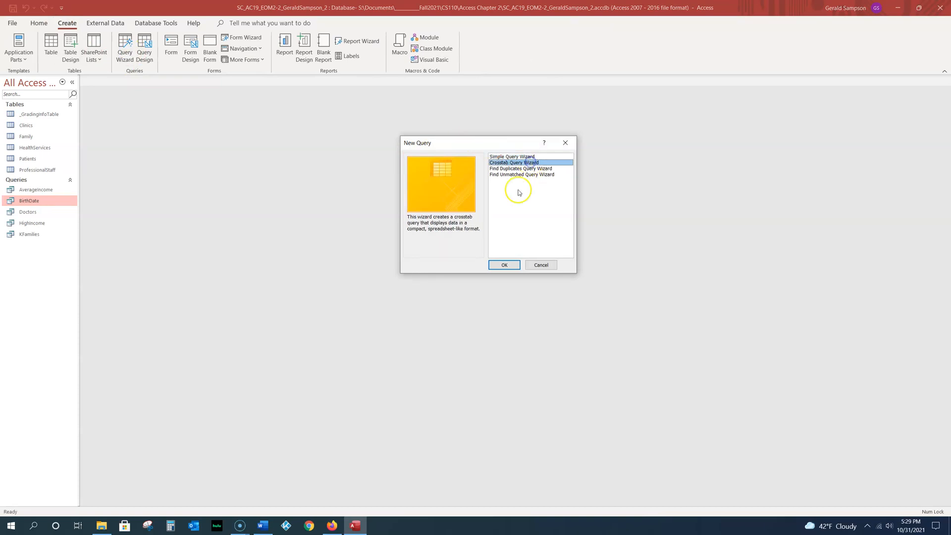
left_click(511, 268)
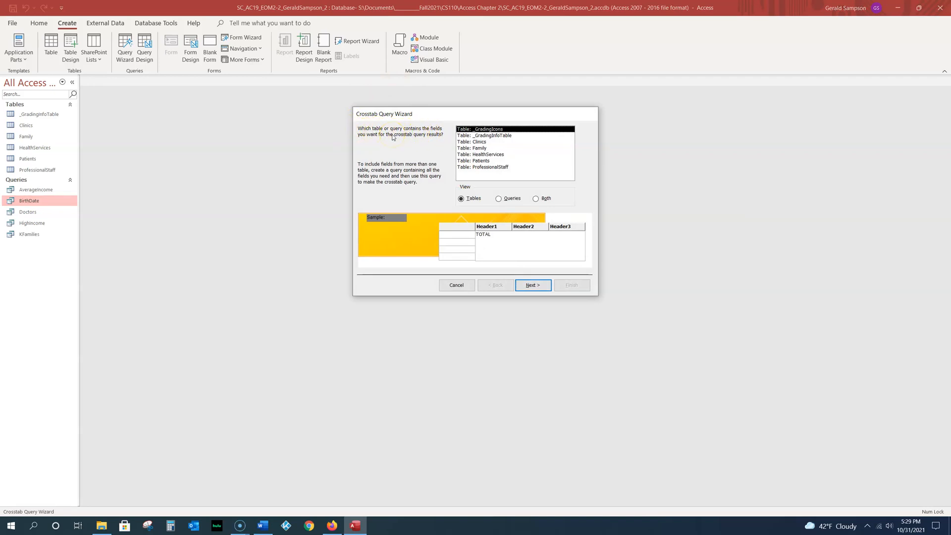
left_click(481, 148)
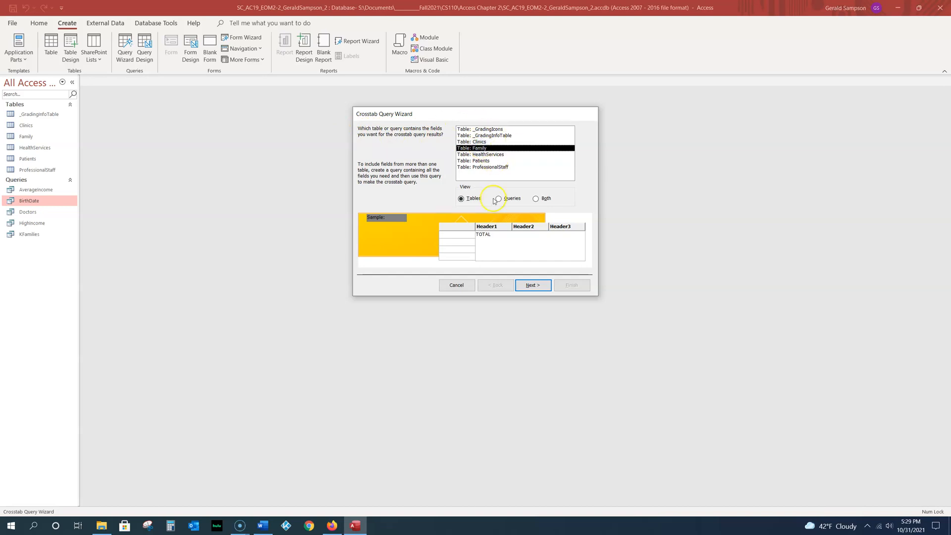
left_click(539, 291)
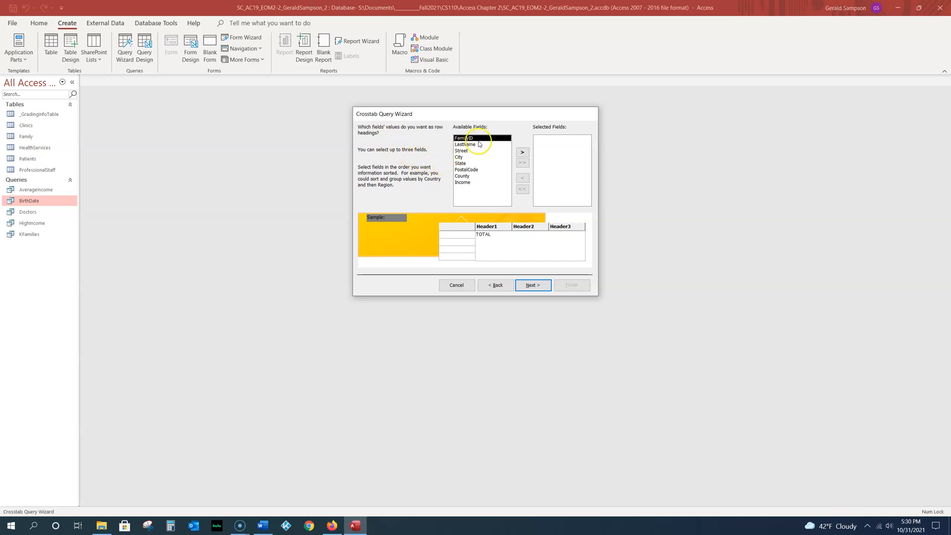
Use County as the crosstab's row heading and State as its column heading
left_click(462, 176)
left_click(522, 153)
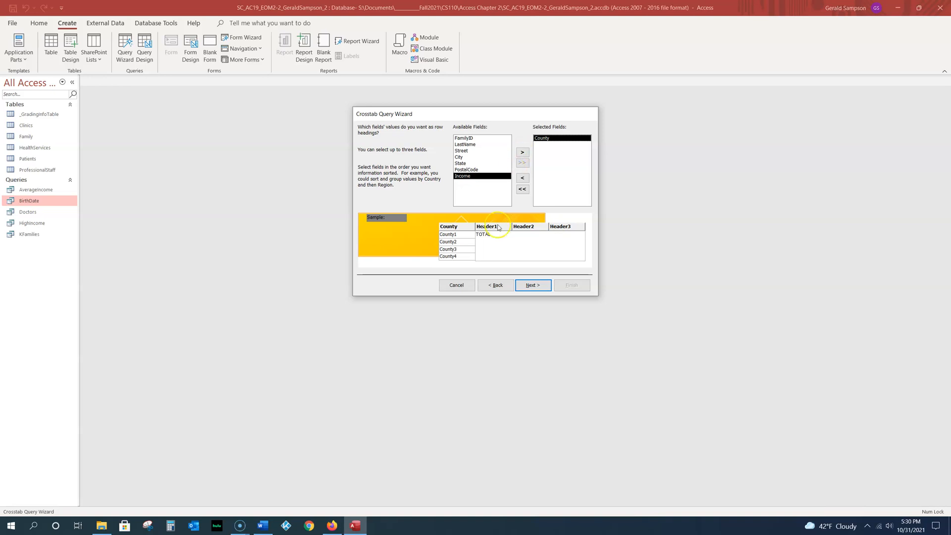
left_click(536, 286)
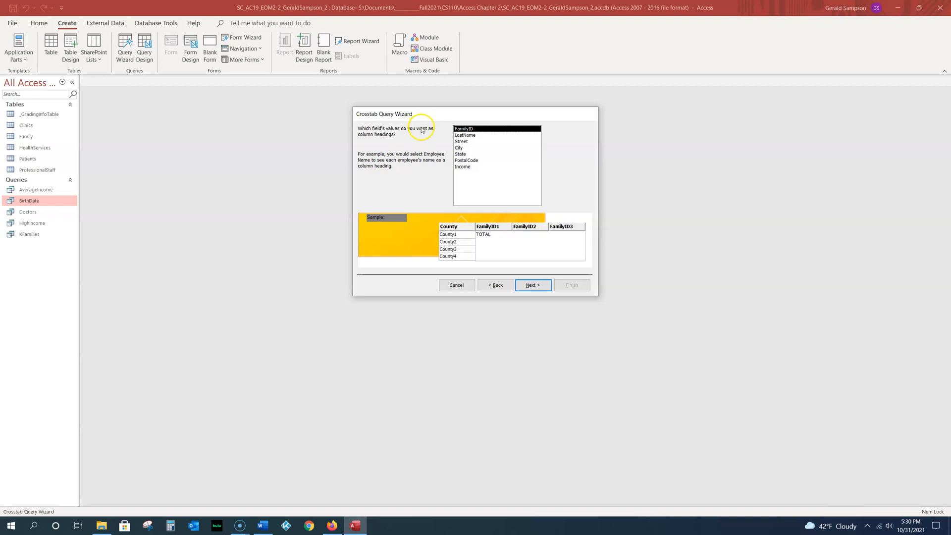
left_click(461, 154)
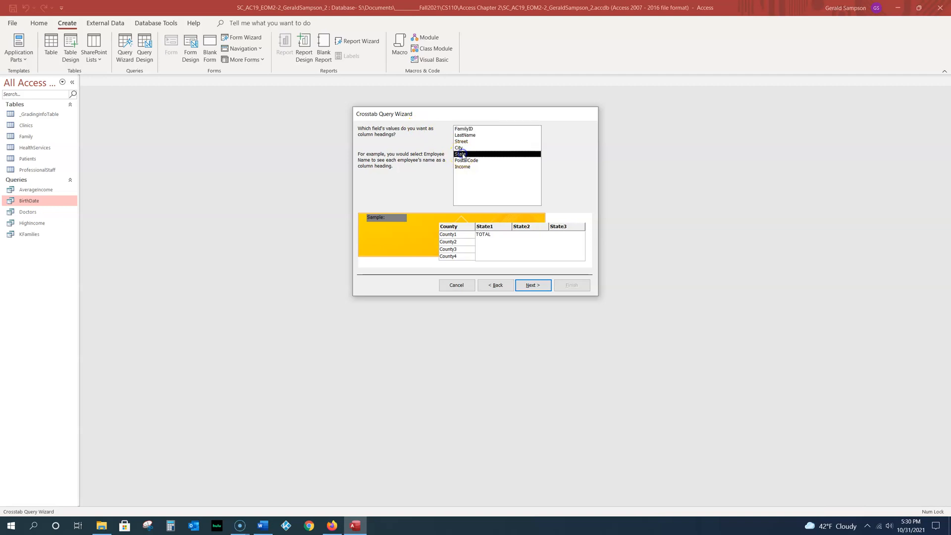
left_click(540, 289)
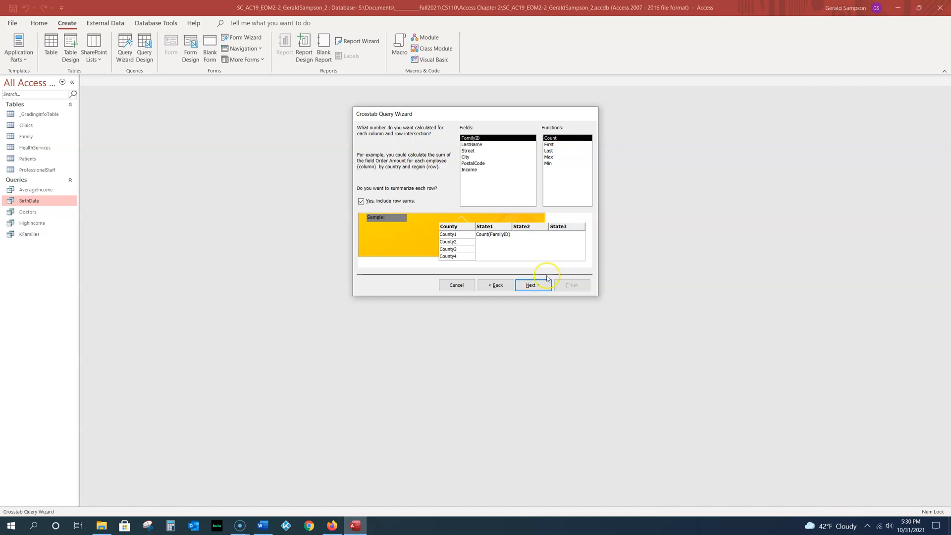
Calculate the Avg of Income with row sums included, finish the crosstab query as Family_Crosstab, and close it
left_click(472, 170)
left_click(549, 138)
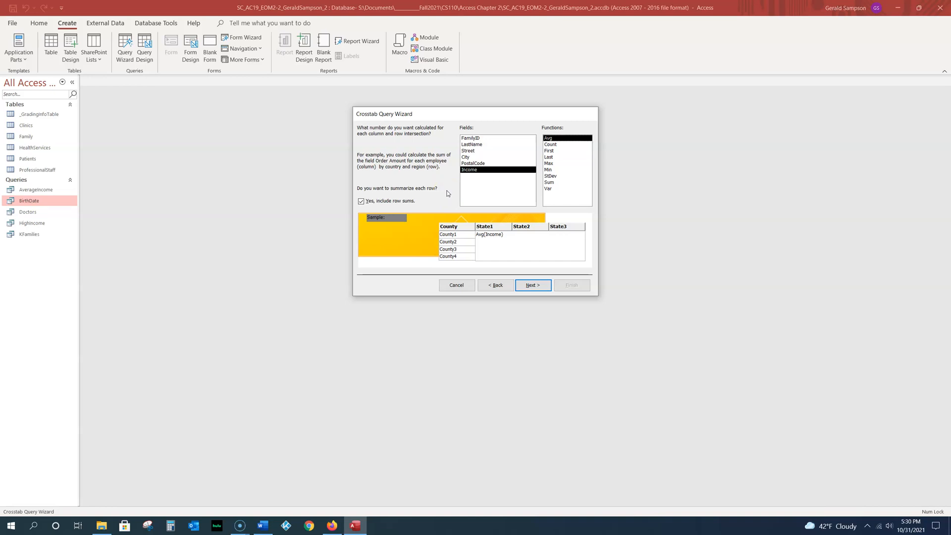
left_click(539, 288)
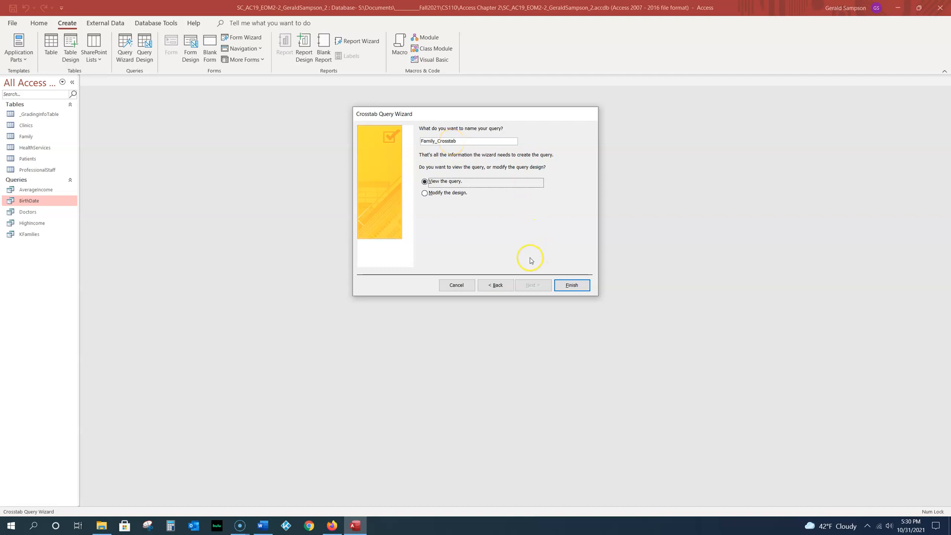
left_click(583, 286)
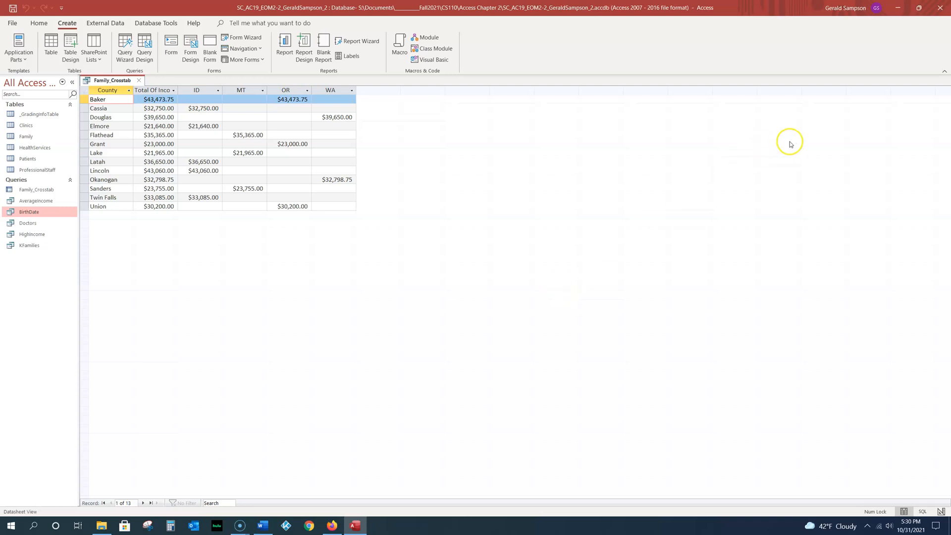
left_click(139, 81)
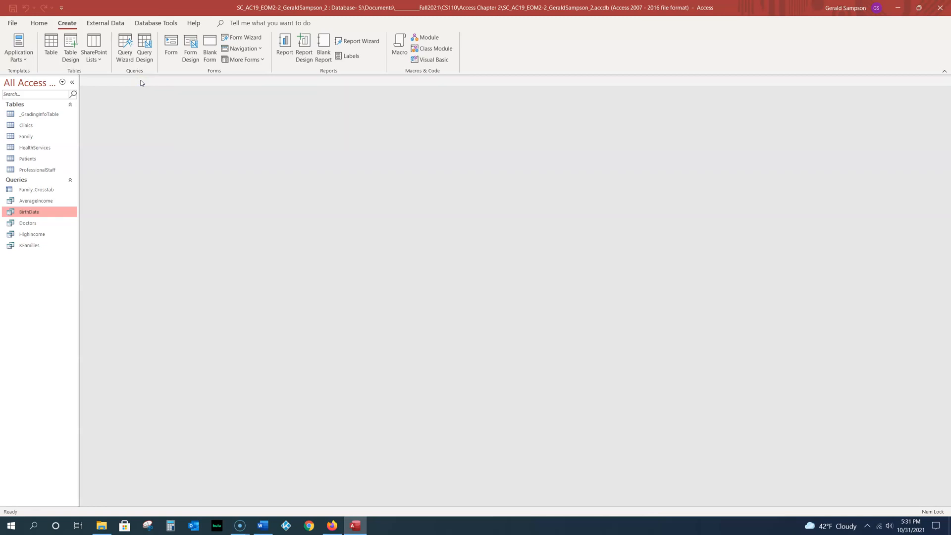
Start exporting the BirthDate query to an Excel workbook and choose the CS110\Access Chapter 2 folder as the destination
left_click(112, 23)
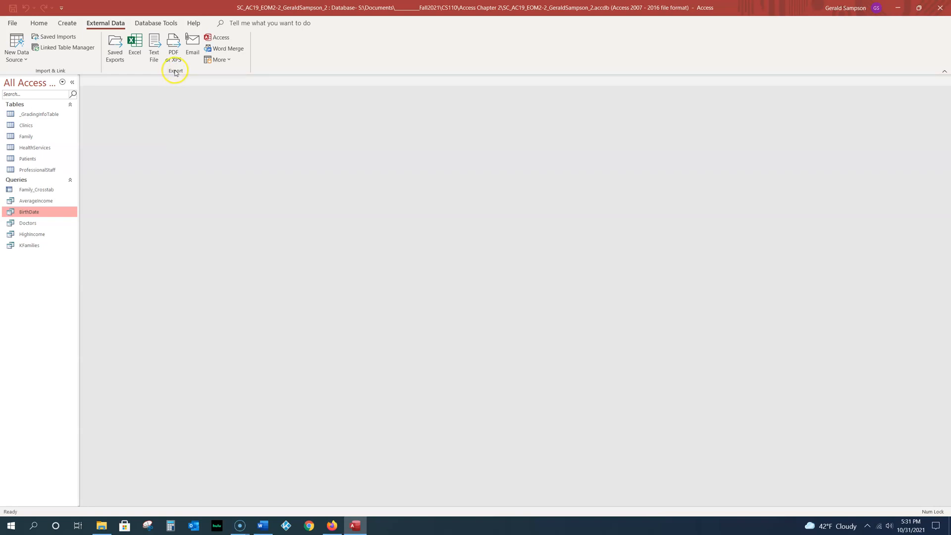
left_click(135, 44)
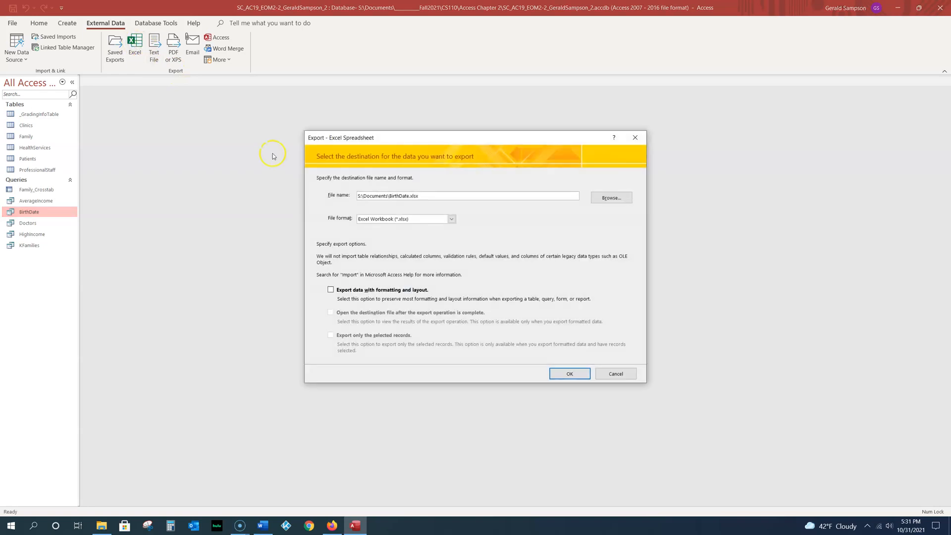
left_click(426, 197)
left_click(619, 199)
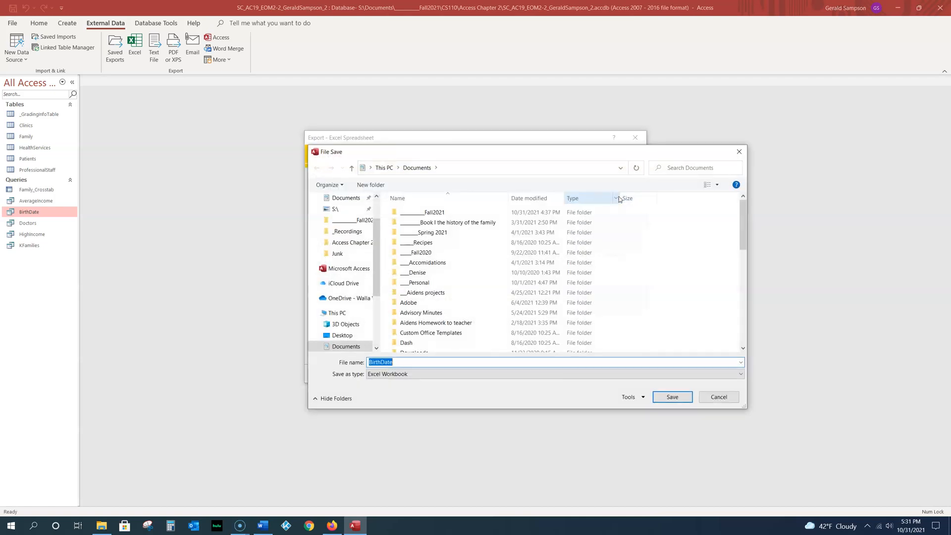
double_click(415, 212)
double_click(414, 213)
double_click(414, 223)
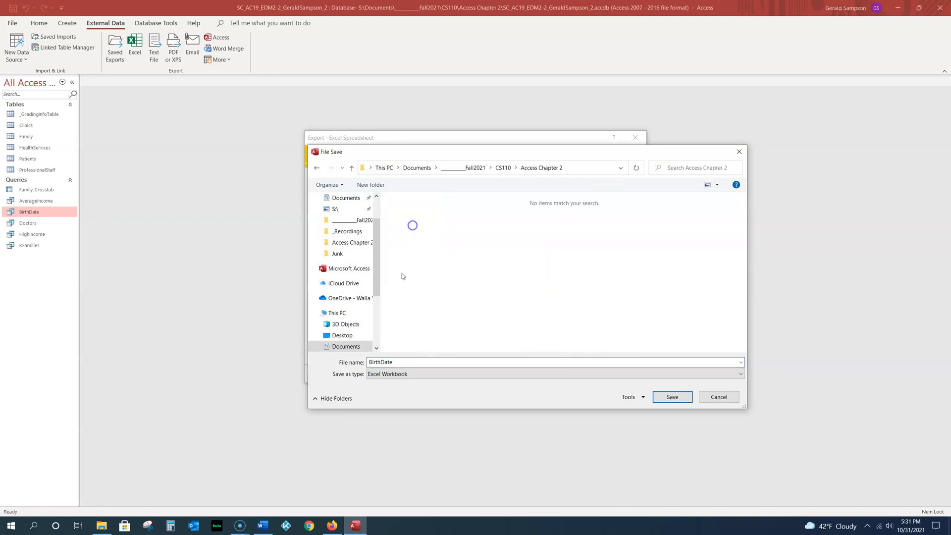
Name the export file Export-ProfessionalStaff and complete the export without saving the export steps
double_click(393, 361)
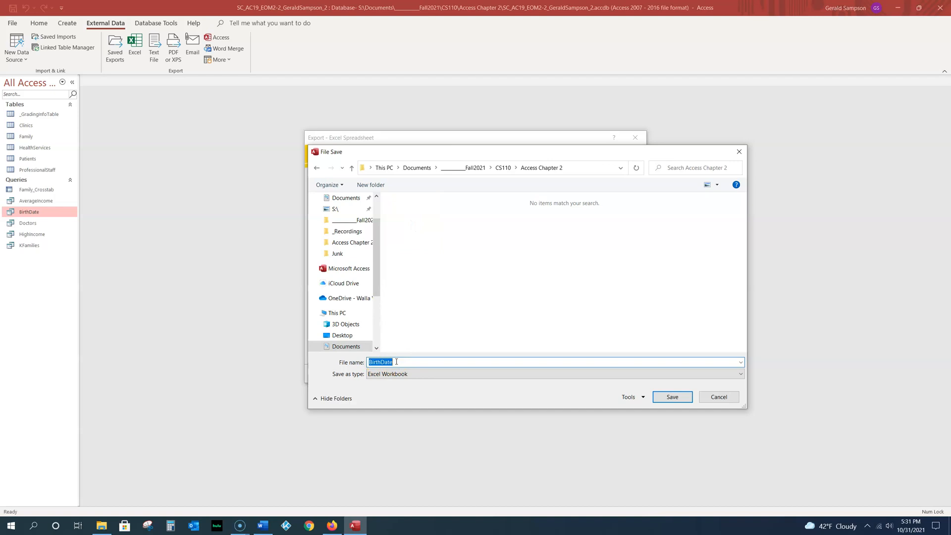
type("P")
type("xport-Por")
type("fessionalStaff")
left_click(674, 399)
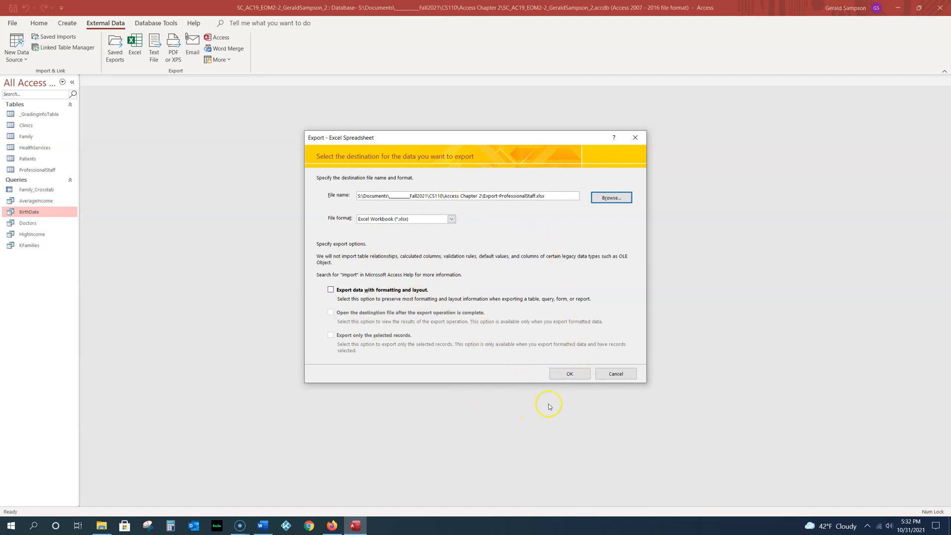
left_click(570, 374)
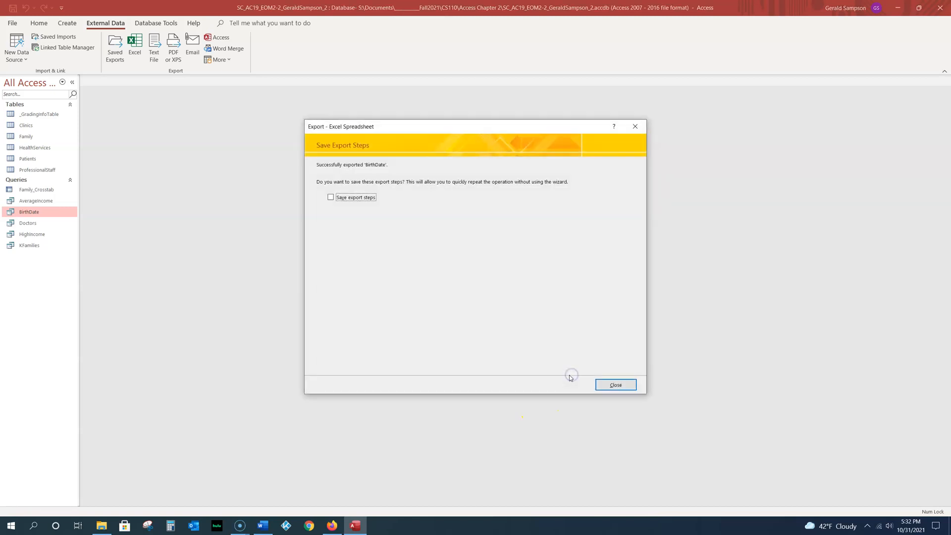
left_click(630, 388)
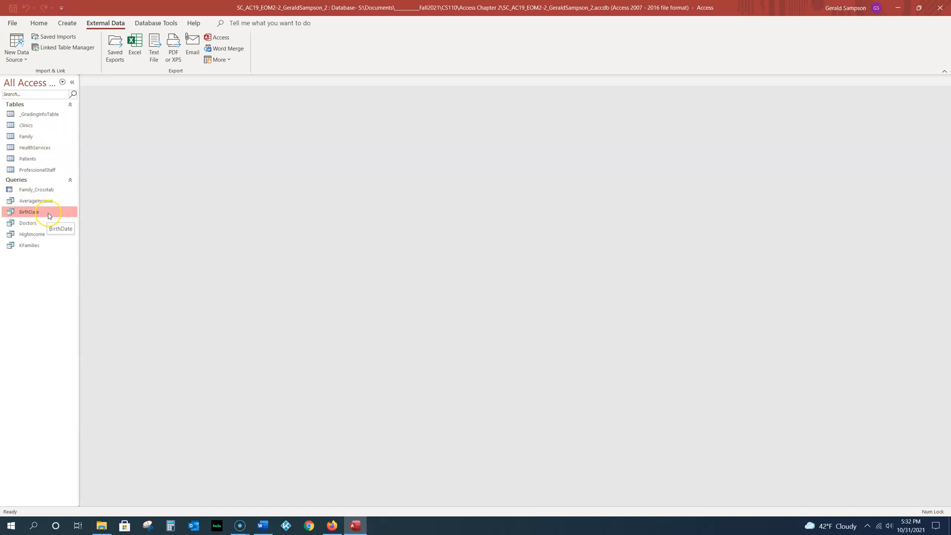
Export the ProfessionalStaff table to Excel as ProfessionalStaff.xlsx in the Access Chapter 2 folder, without saving the export steps
left_click(36, 171)
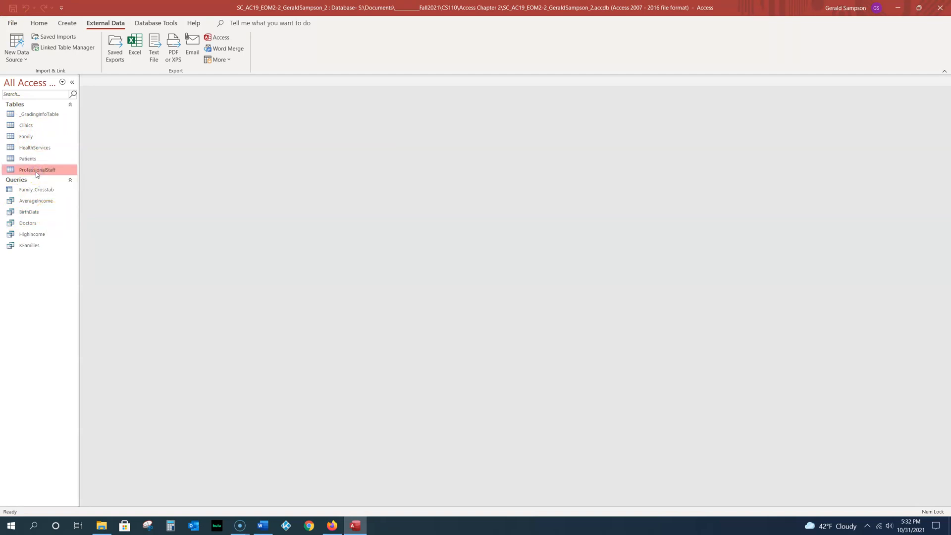
left_click(134, 52)
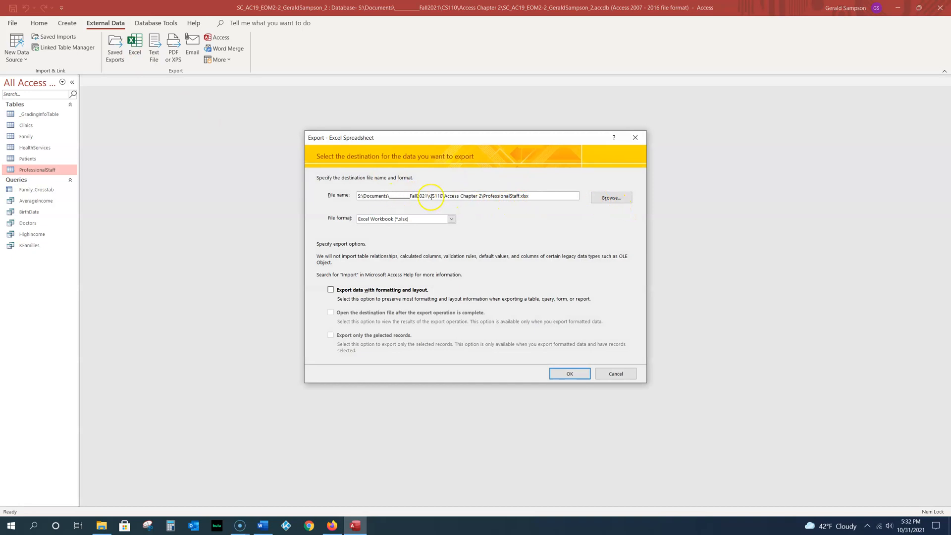
left_click(569, 374)
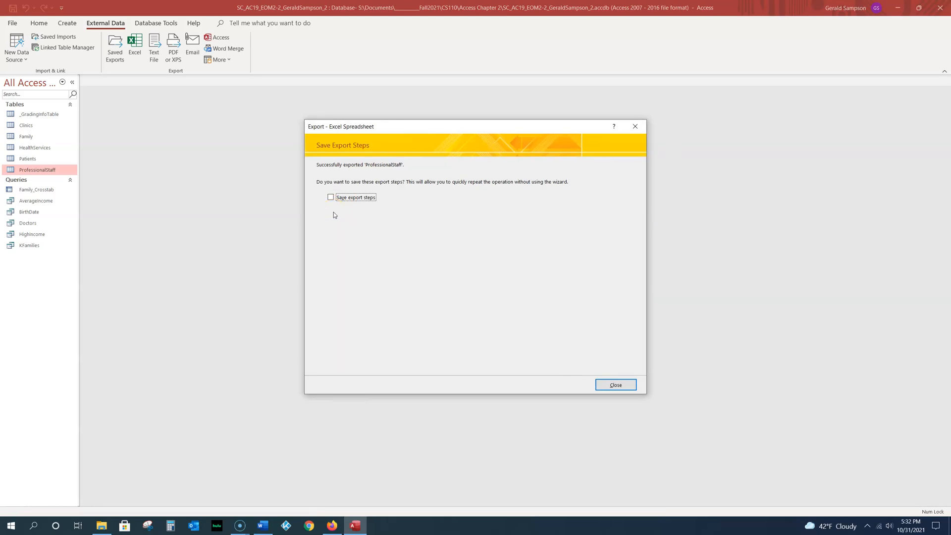
left_click(623, 385)
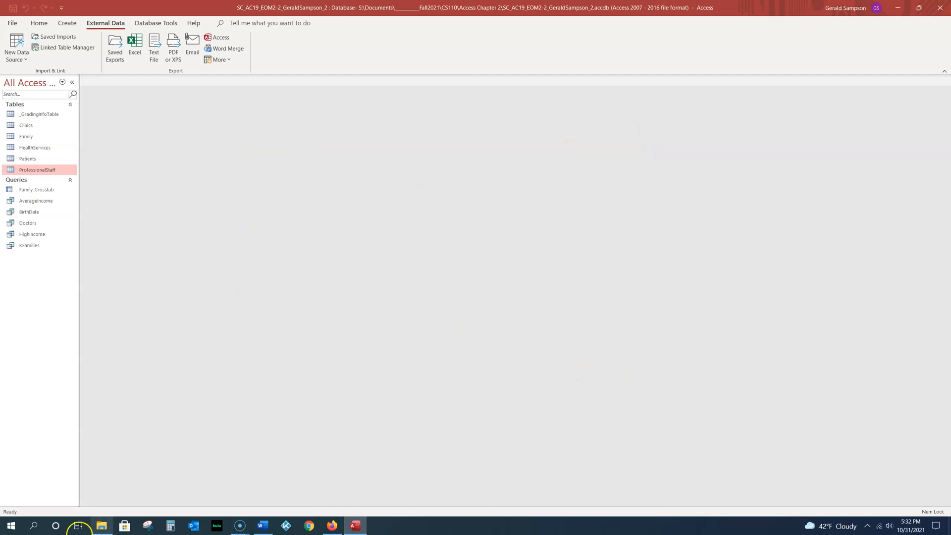
Switch to File Explorer, open the exported ProfessionalStaff workbook in Excel to check its records, and close it
left_click(102, 525)
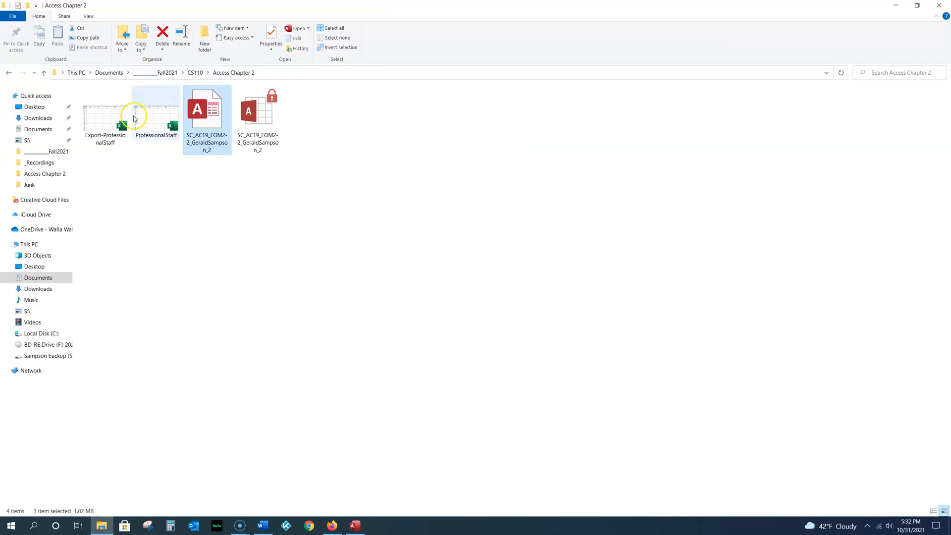
left_click(150, 137)
double_click(150, 137)
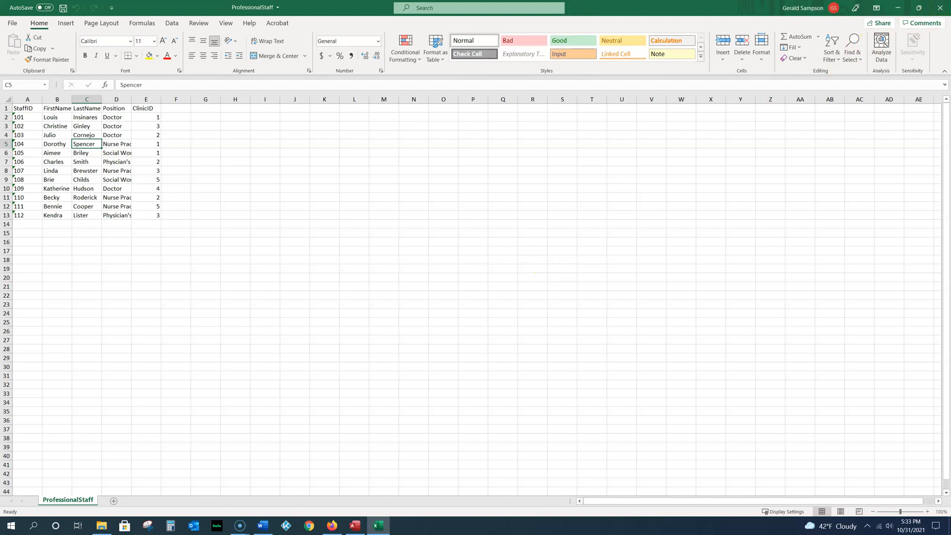
left_click(939, 8)
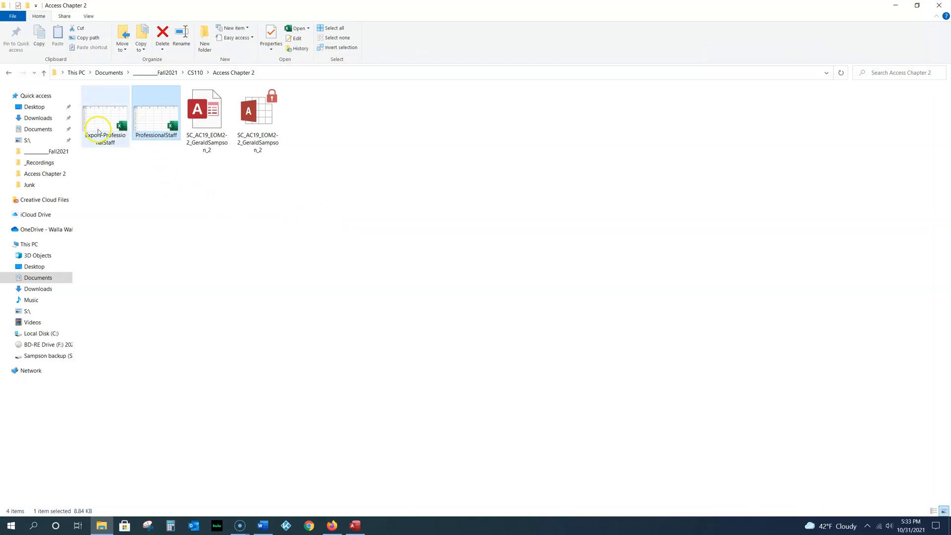
left_click(146, 123)
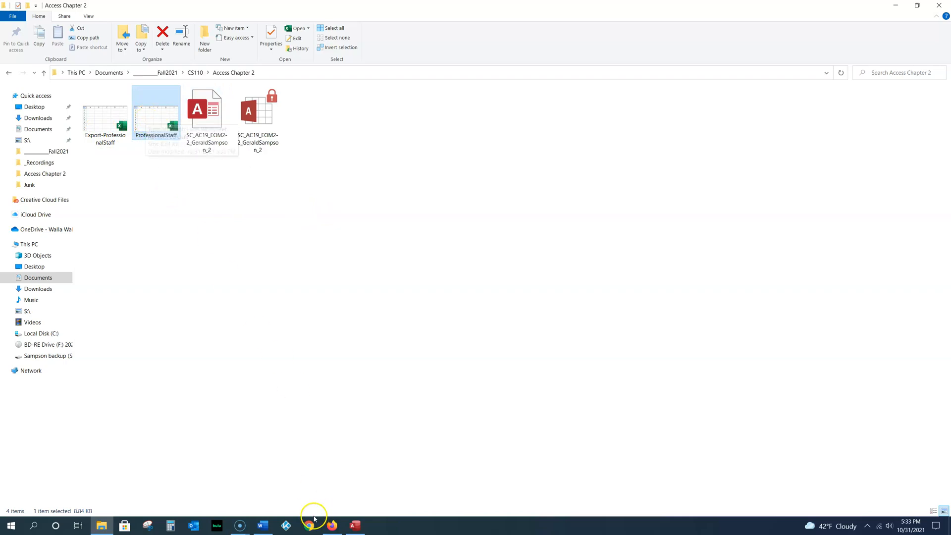
Return to Access and start another Excel export of the ProfessionalStaff table
left_click(355, 525)
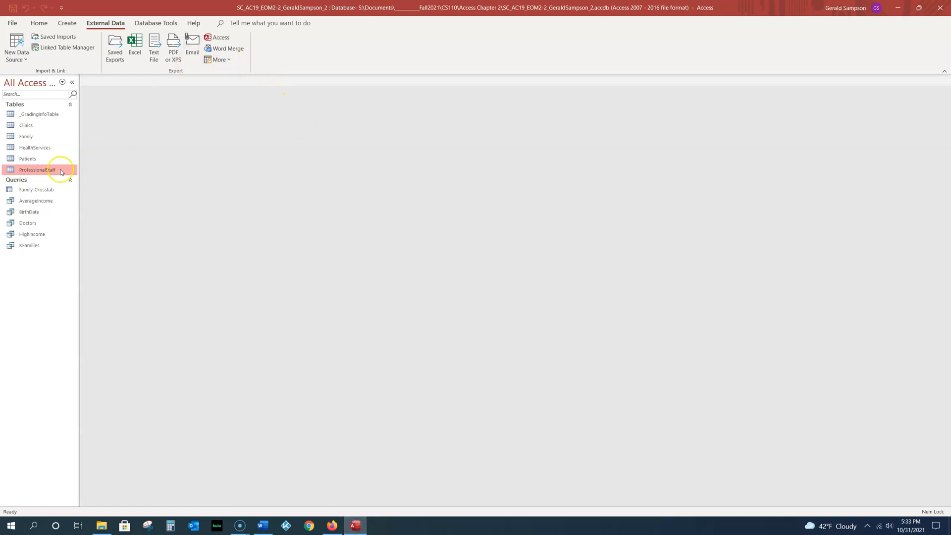
left_click(136, 51)
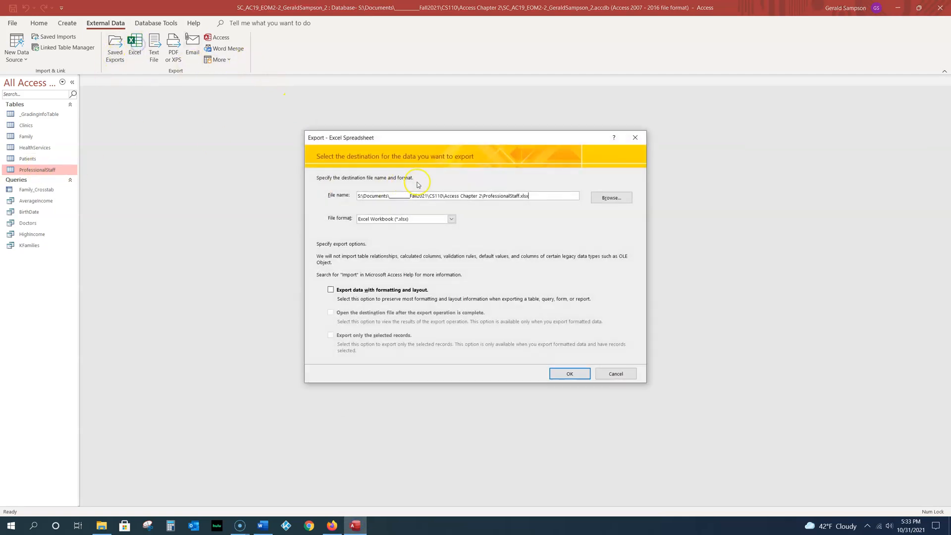